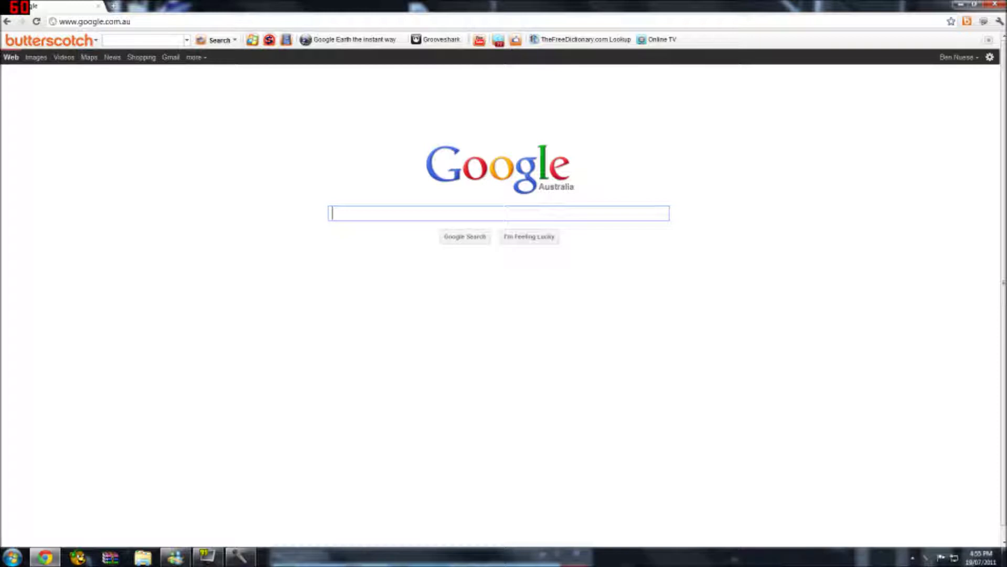
- Search Google for 'windows live movie' and open the Windows Live Movie Maker 2011 result
text(win)
key(BackSpace)
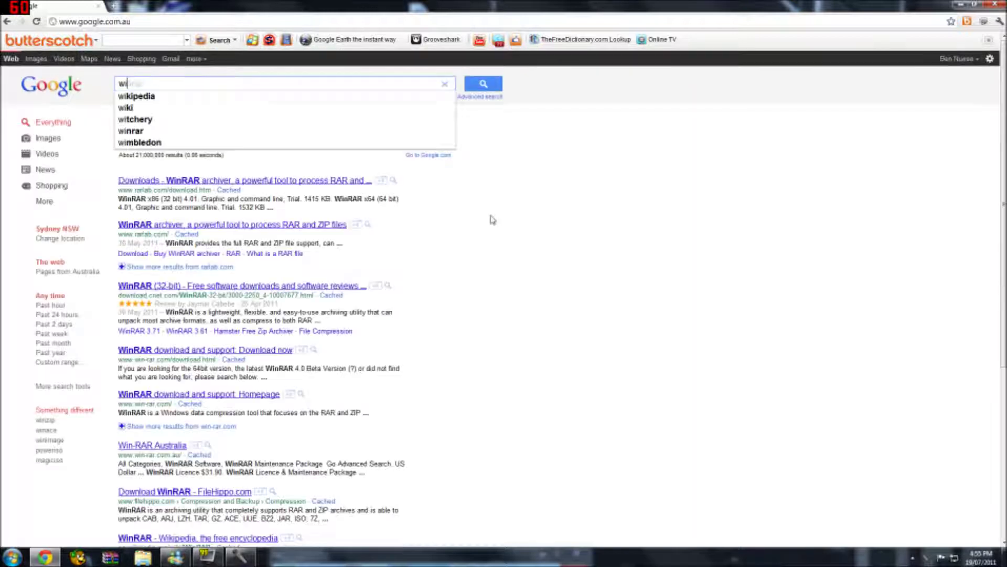
text(ndows )
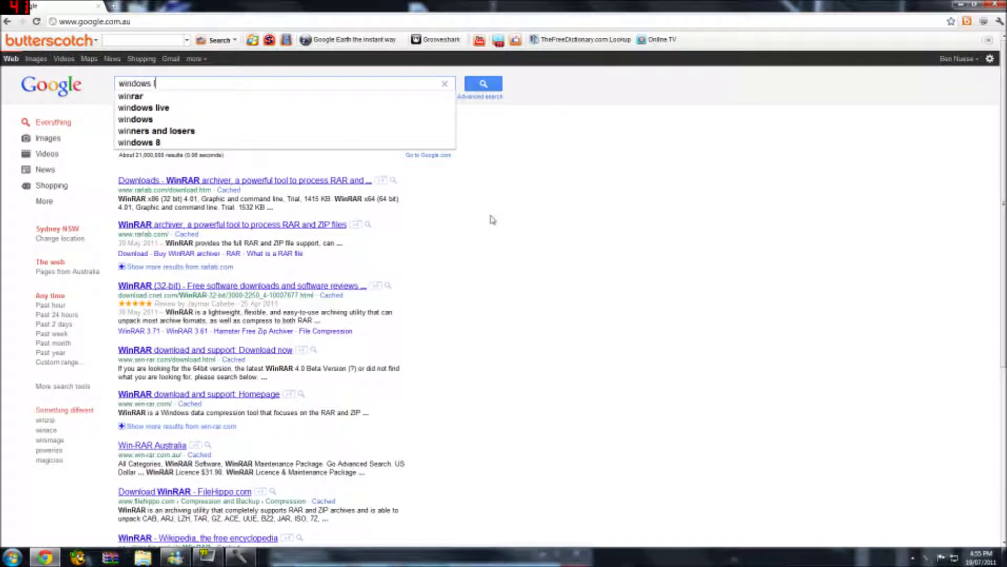
text(live movie)
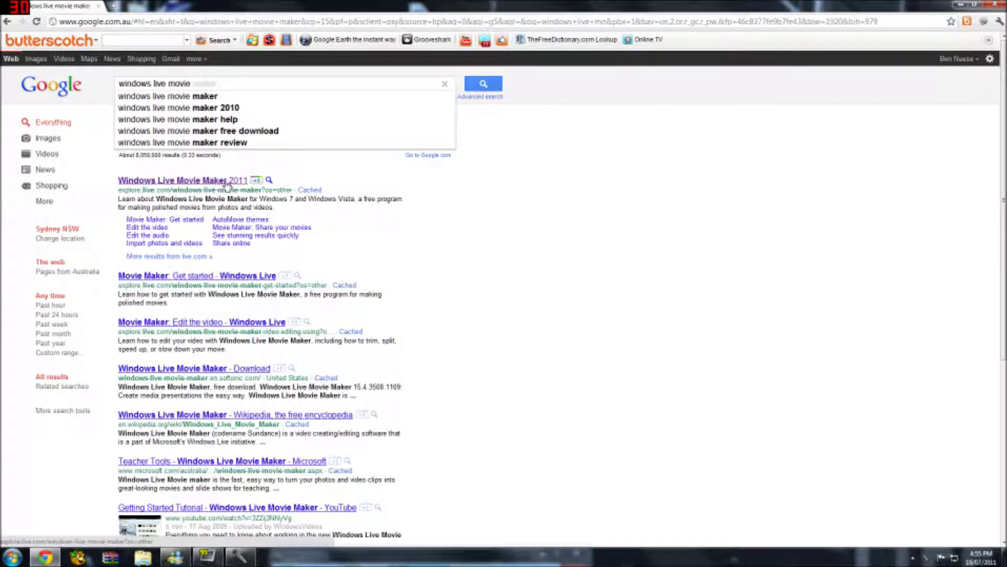
scroll(173, 218, up, 7)
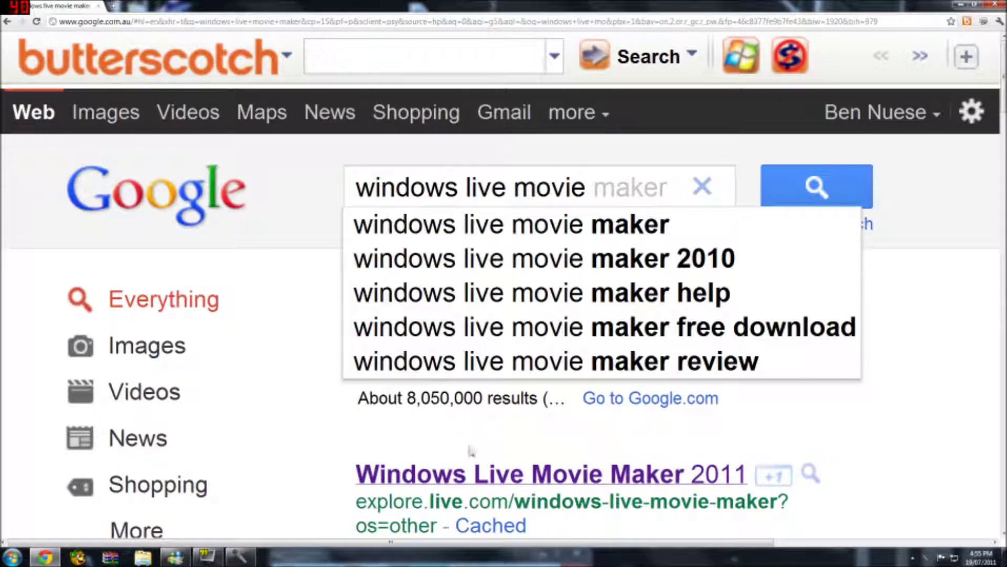
click(579, 478)
key(ctrl+0)
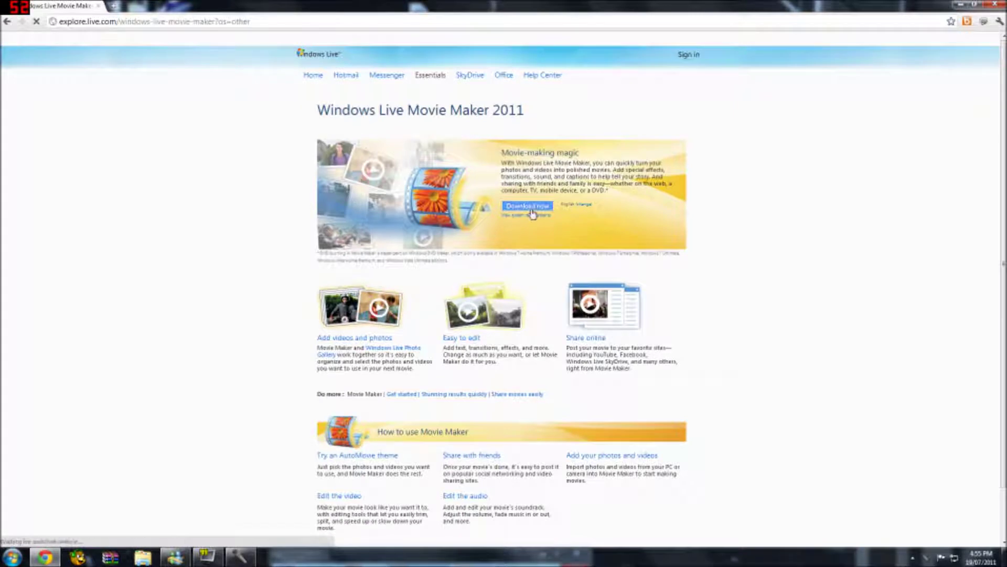
- Download the wlsetup-web.exe installer and run it past the security warning
scroll(533, 214, up, 4)
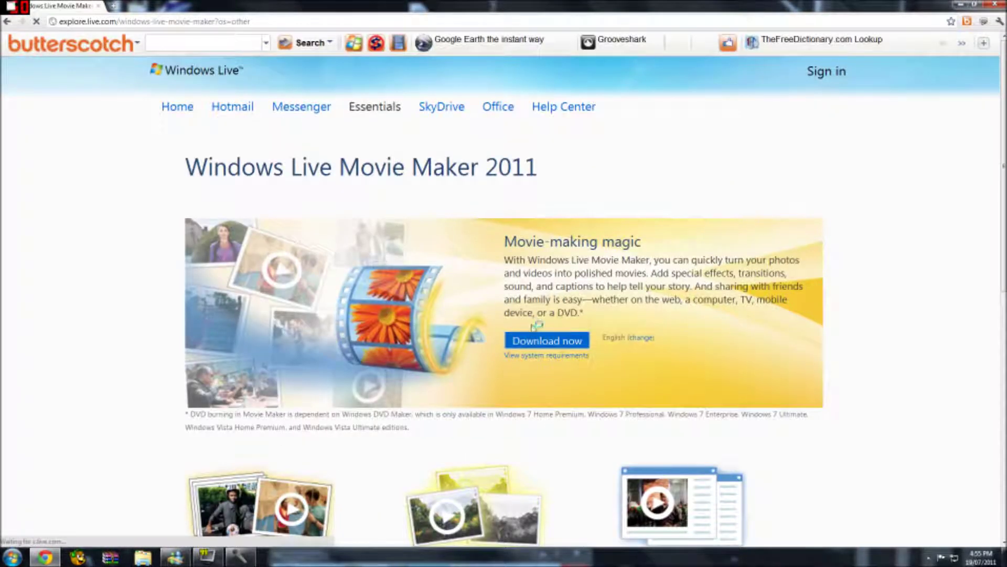
click(559, 344)
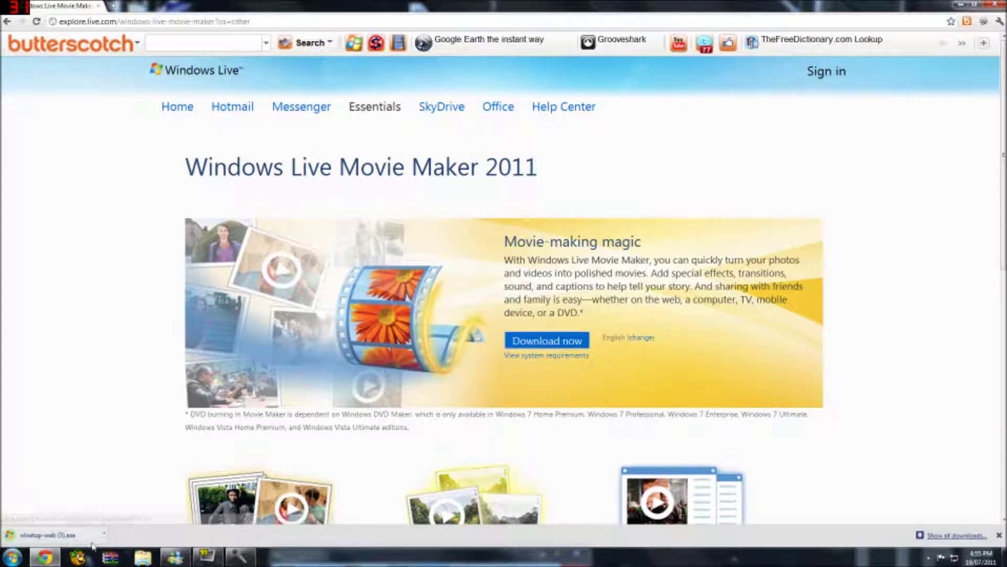
click(60, 538)
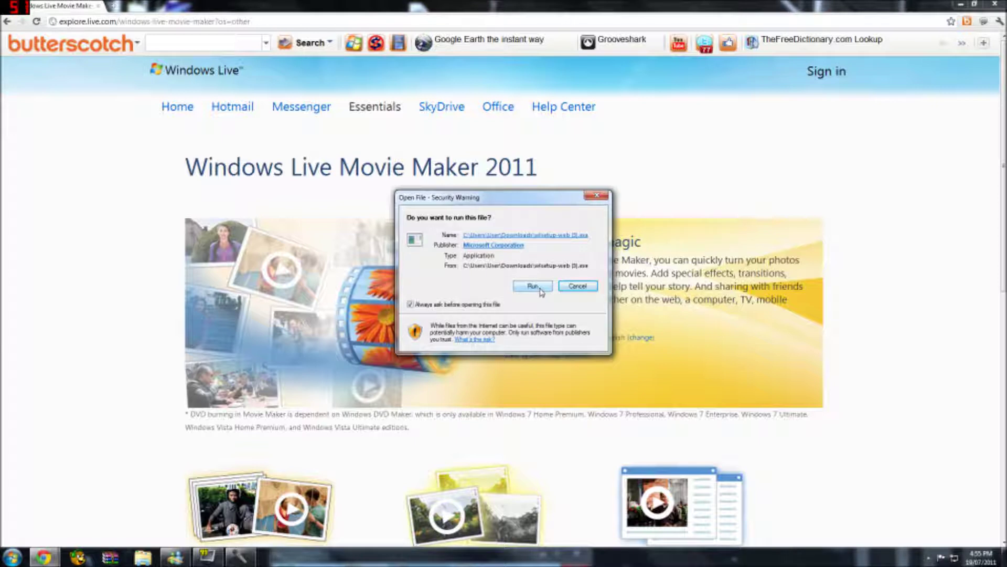
click(533, 286)
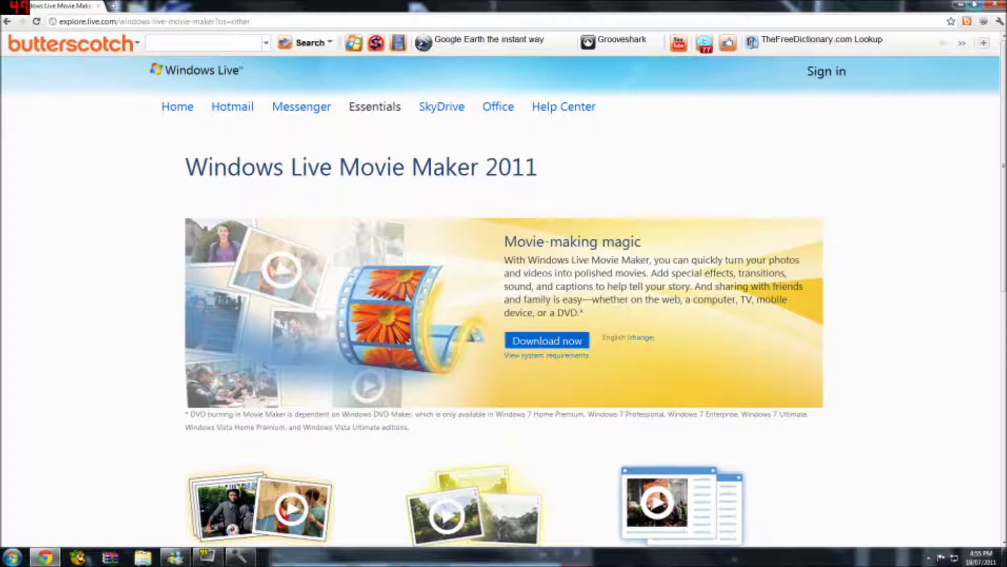
- Minimize Chrome to the desktop and select the Windows Live Movie Maker shortcut
click(955, 5)
key(super)
key(super)
click(270, 232)
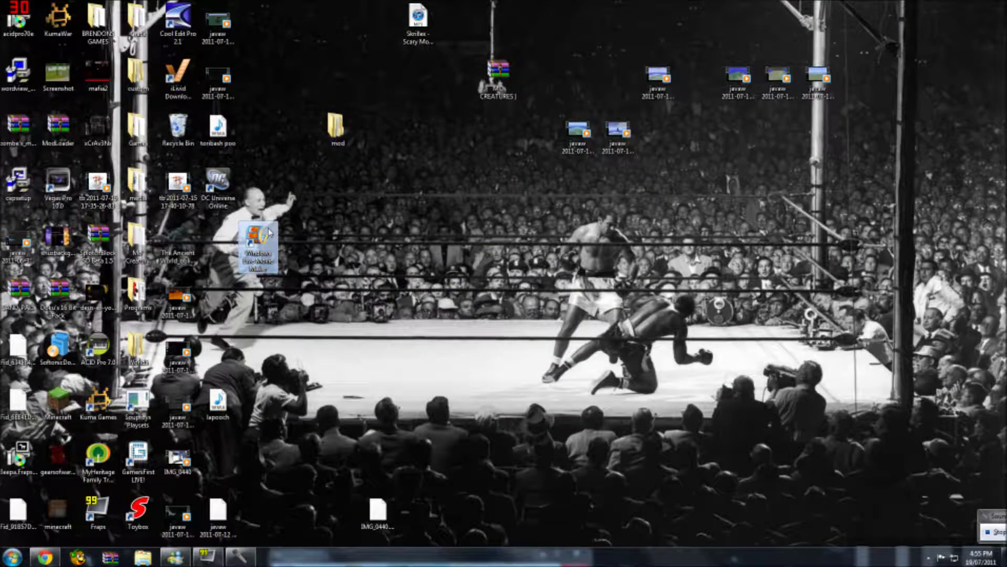
- Launch Movie Maker, drag the Create New World gameplay video into the storyboard, and add a title before it
double_click(270, 231)
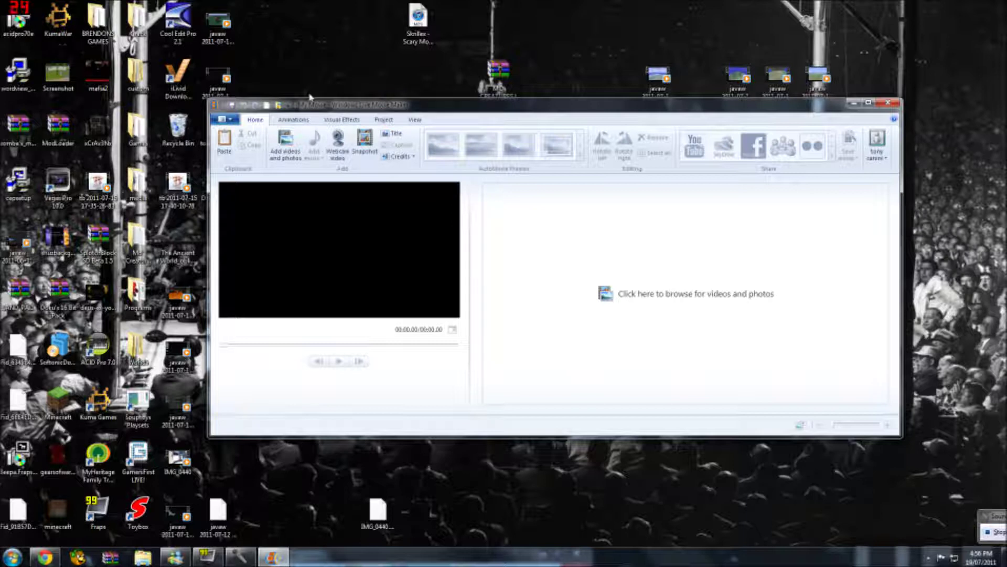
drag(333, 105, 313, 133)
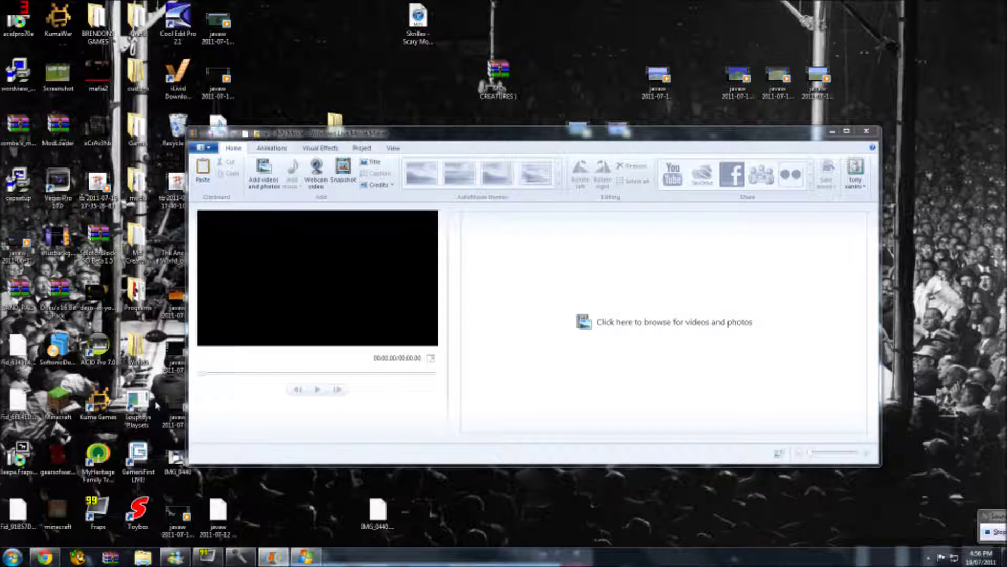
drag(292, 322, 518, 263)
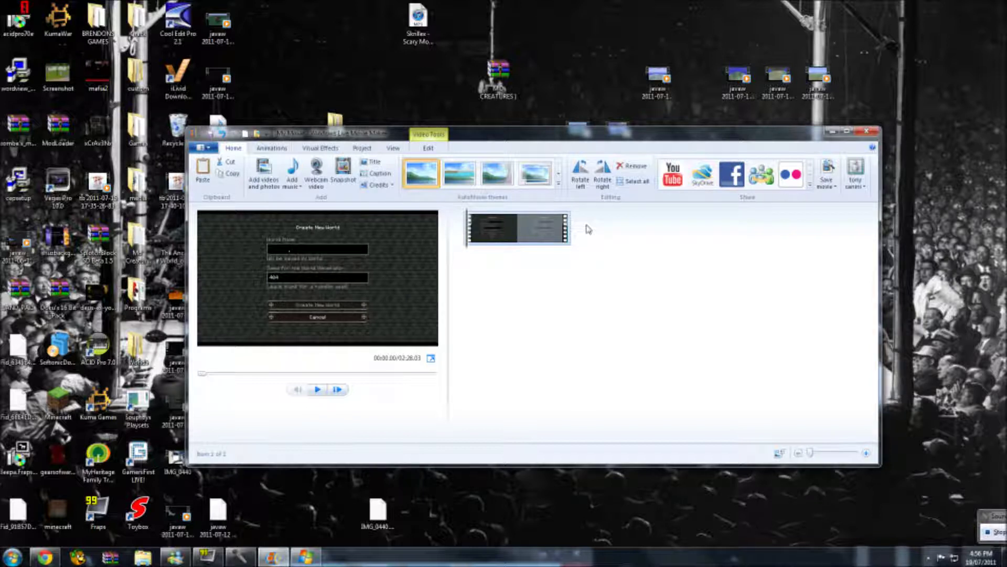
click(377, 163)
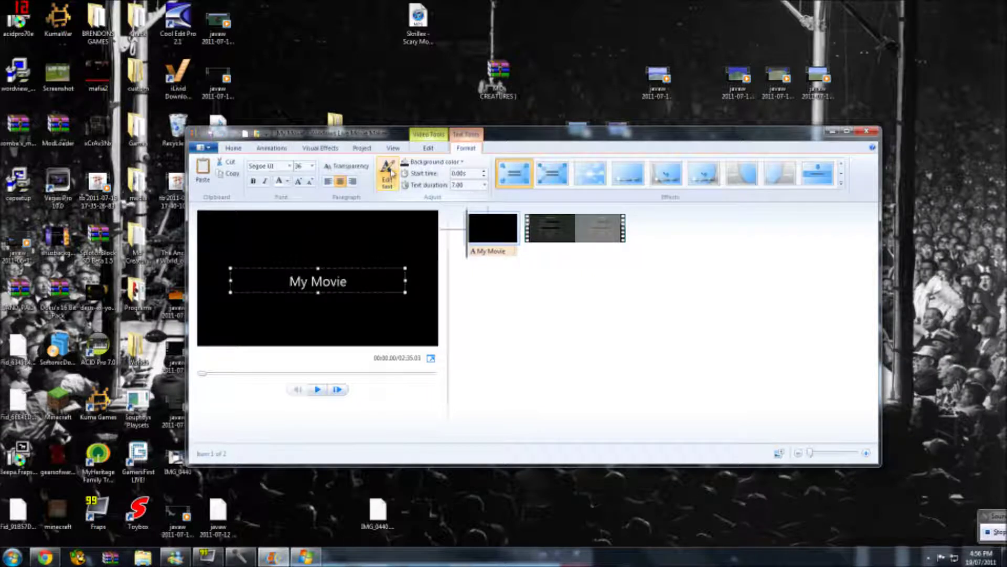
- Replace the 'My Movie' title text with the creator's handle followed by 'presents'
drag(348, 282, 289, 282)
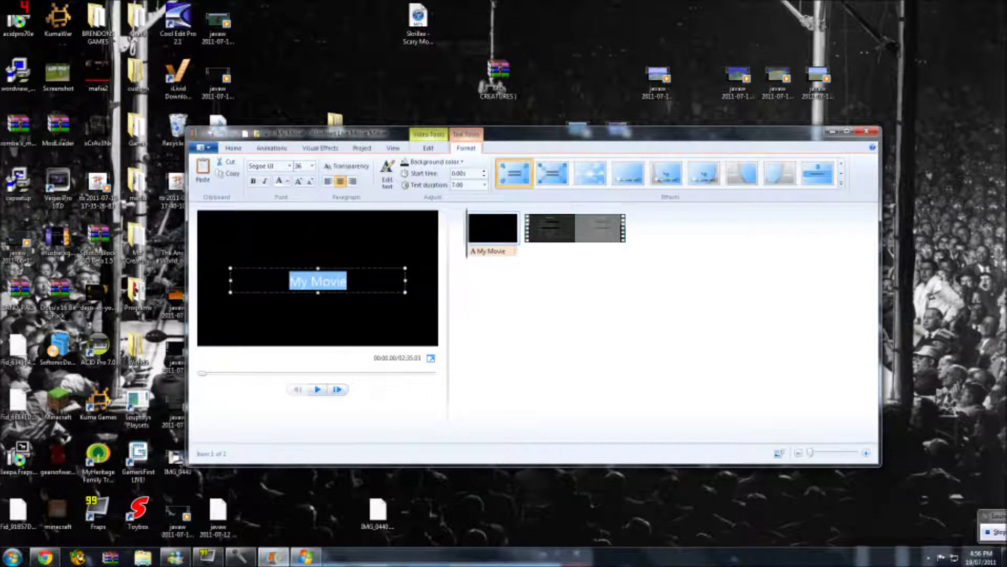
key(BackSpace)
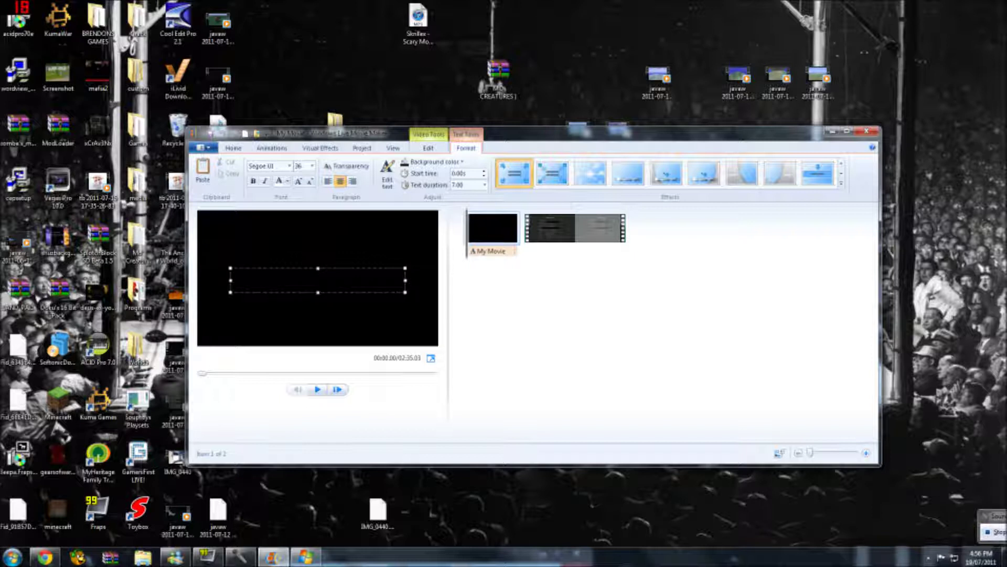
text(tonybu)
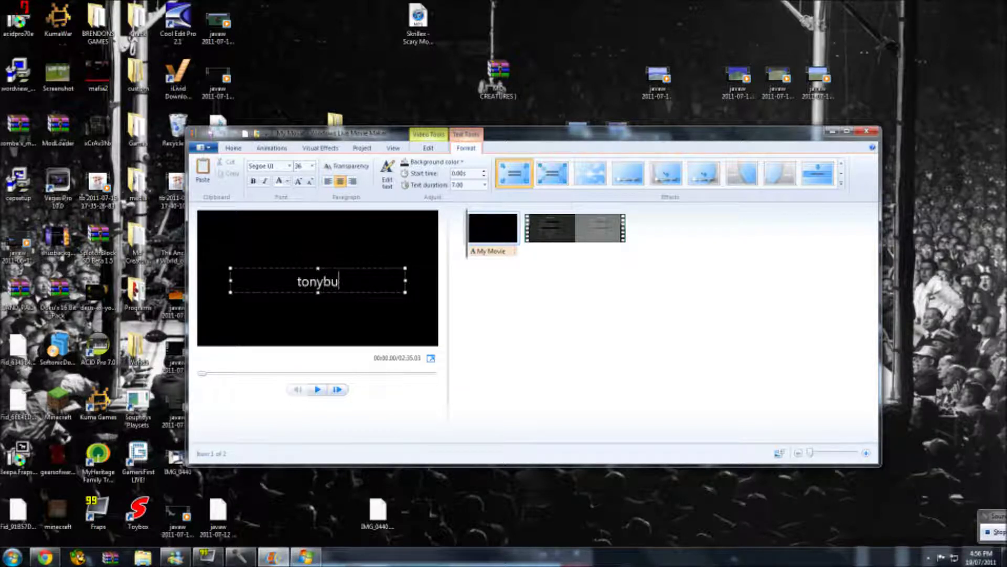
text(ttface presents)
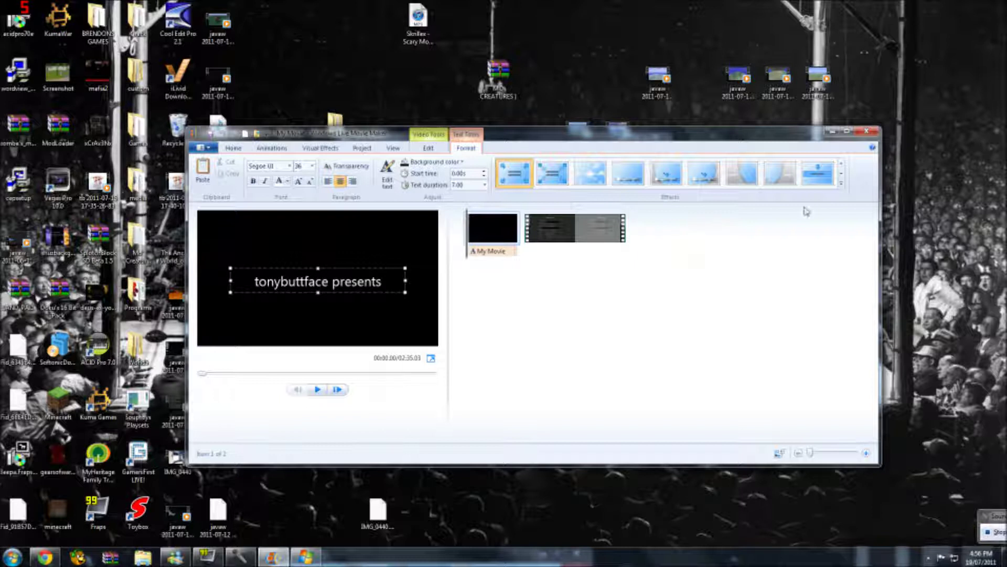
click(841, 185)
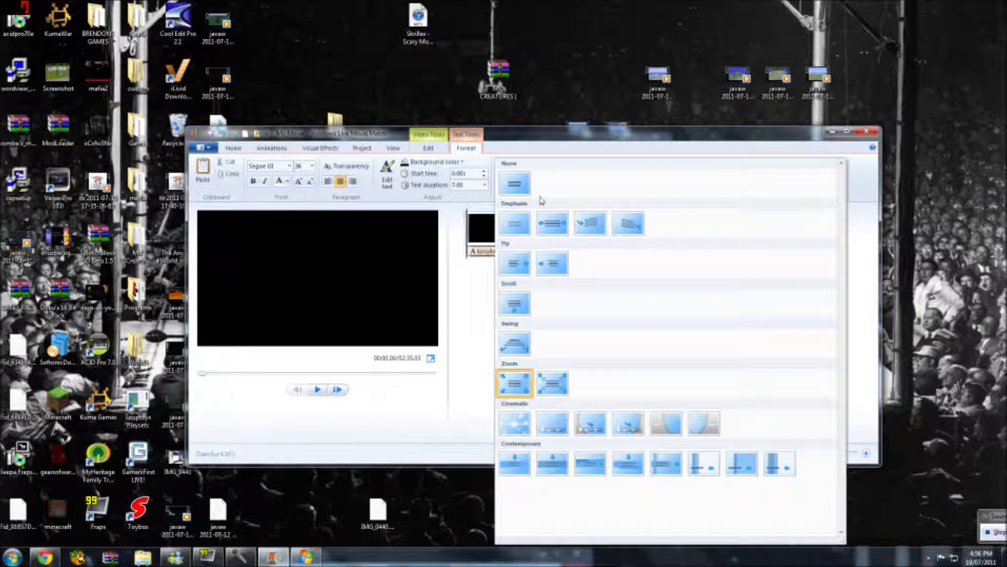
click(648, 380)
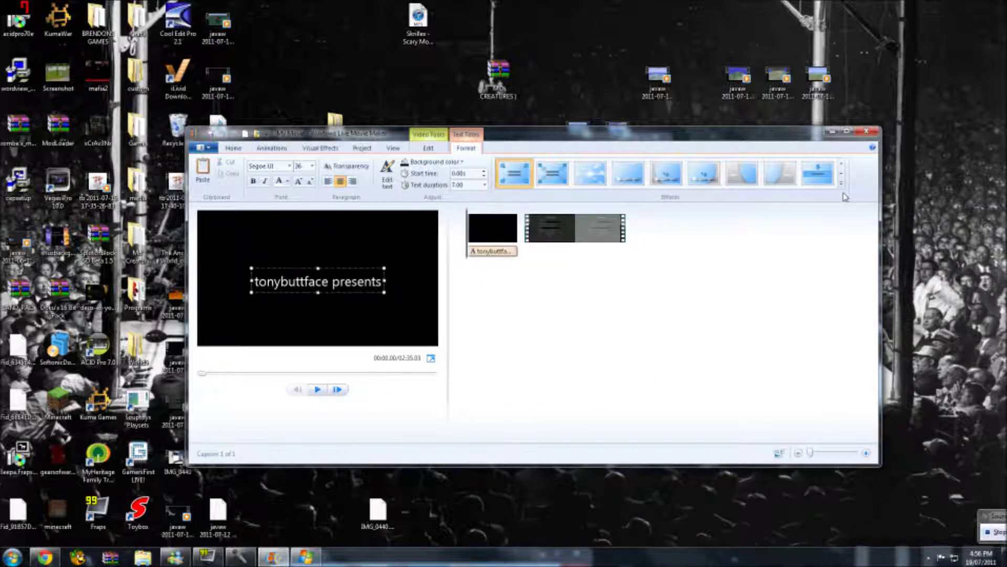
- Apply the Cinematic Burst 2 text effect to the title and preview it
click(841, 185)
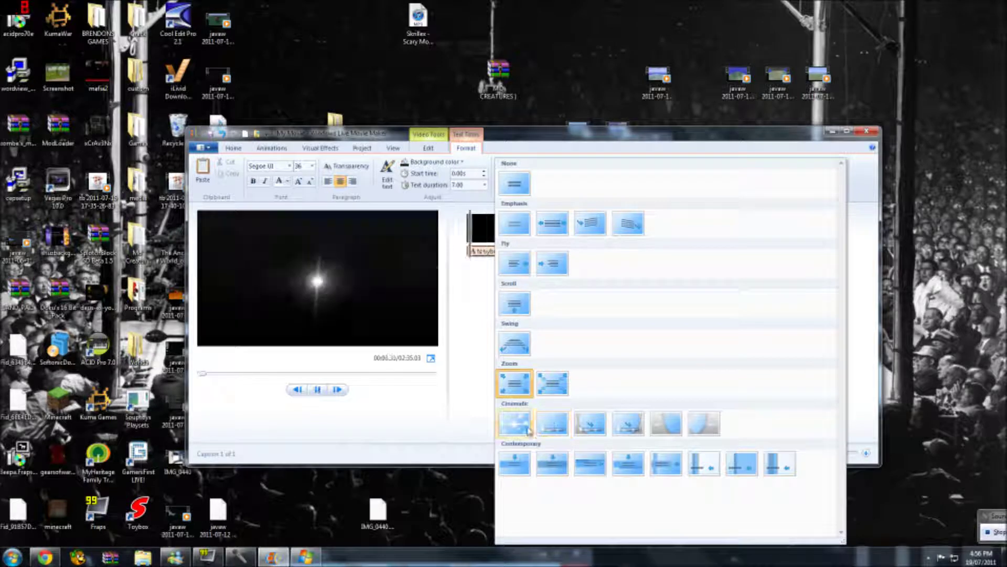
click(551, 428)
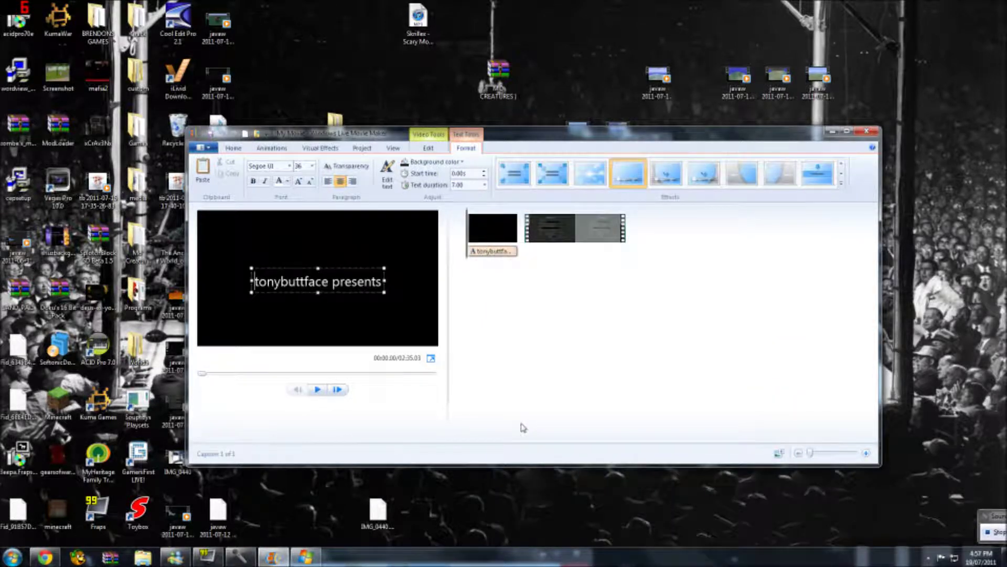
click(317, 390)
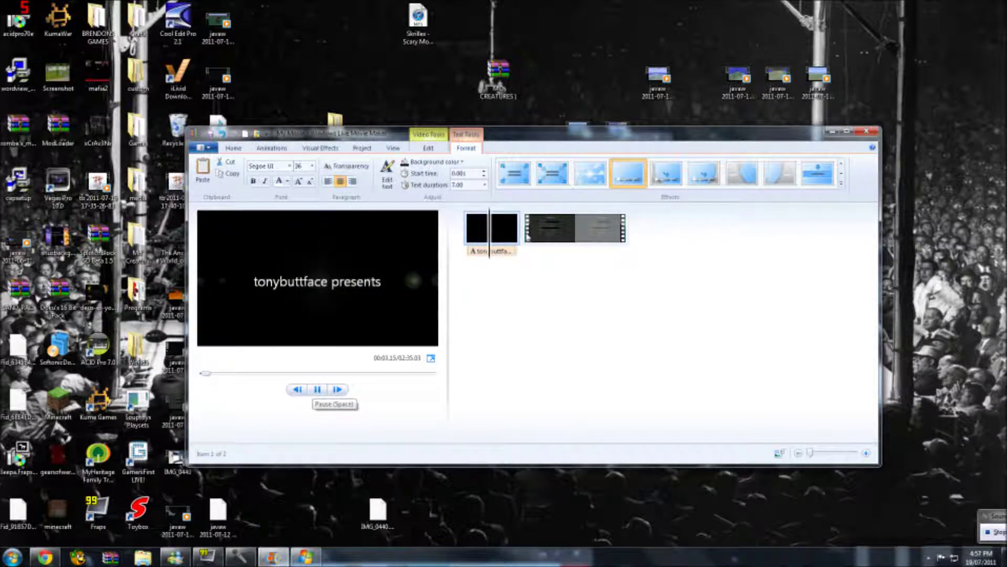
click(314, 395)
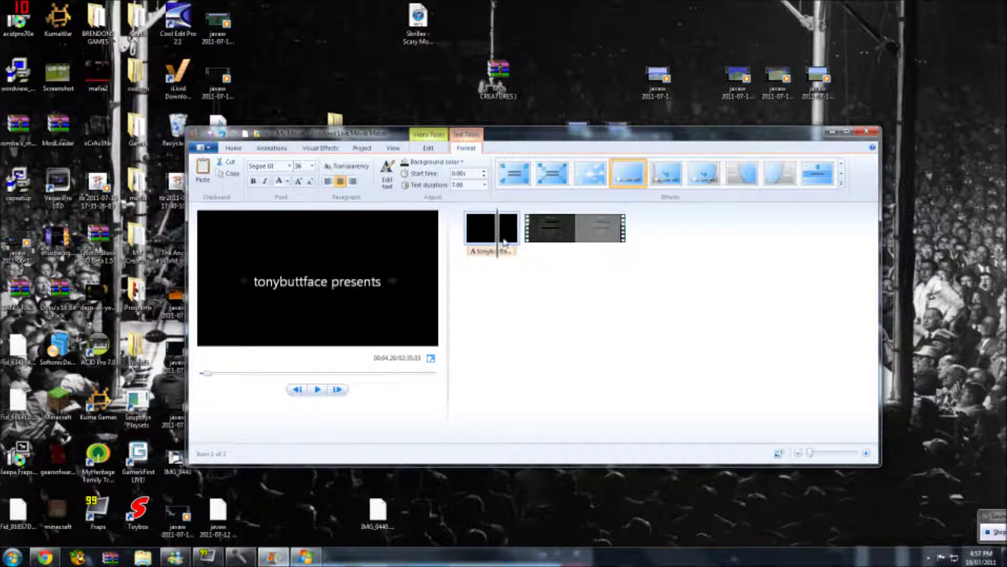
- Move the playhead to the gameplay video clip's start and select the clip
click(519, 246)
click(515, 249)
click(525, 251)
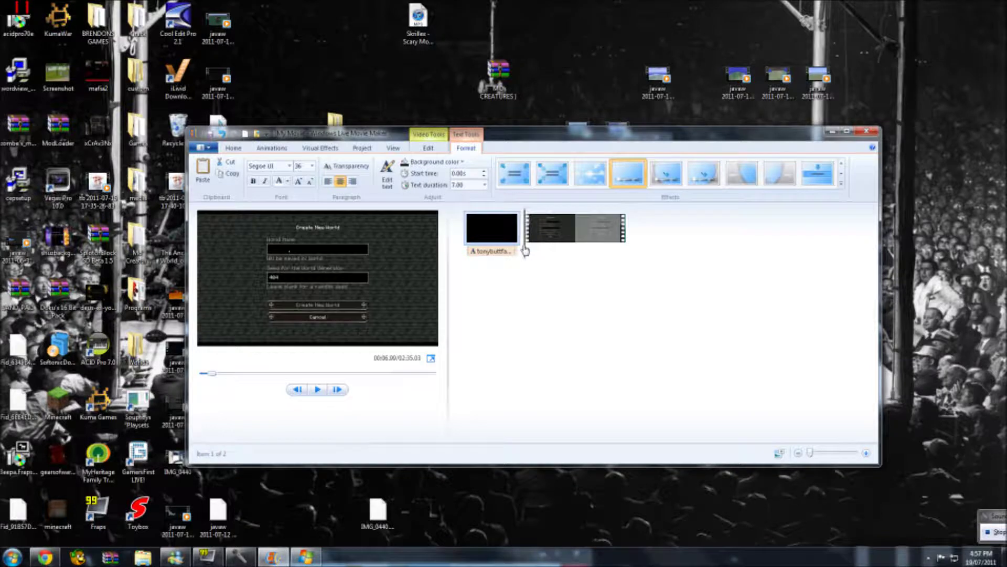
click(525, 251)
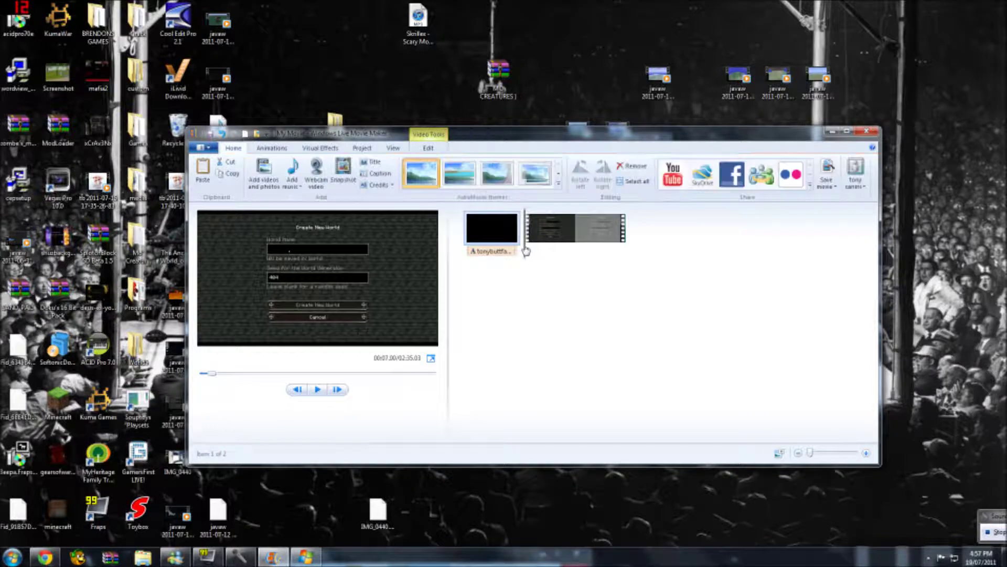
- Add a title slide reading 'dfgfgh' before the gameplay clip and play it back
click(378, 167)
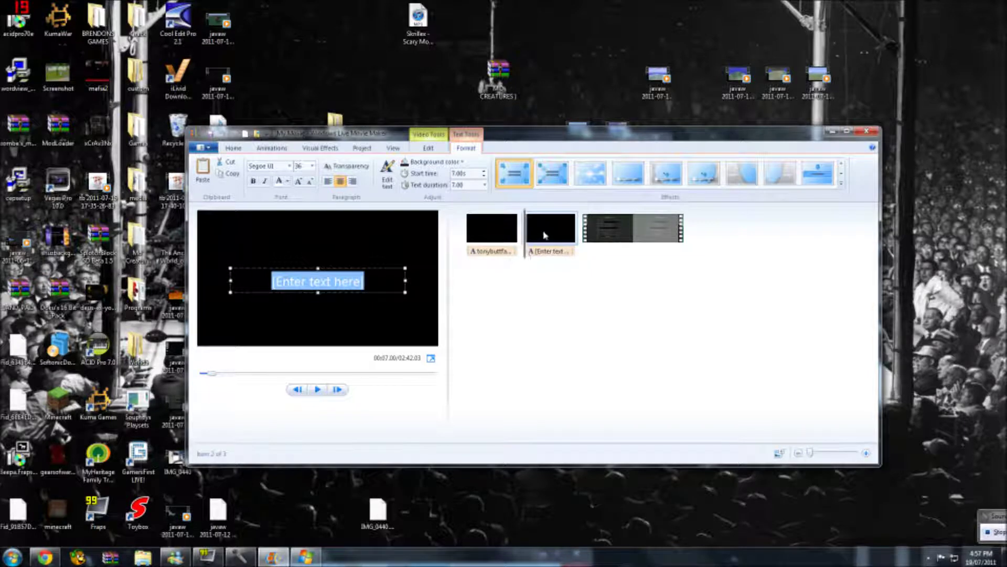
key(ctrl+z)
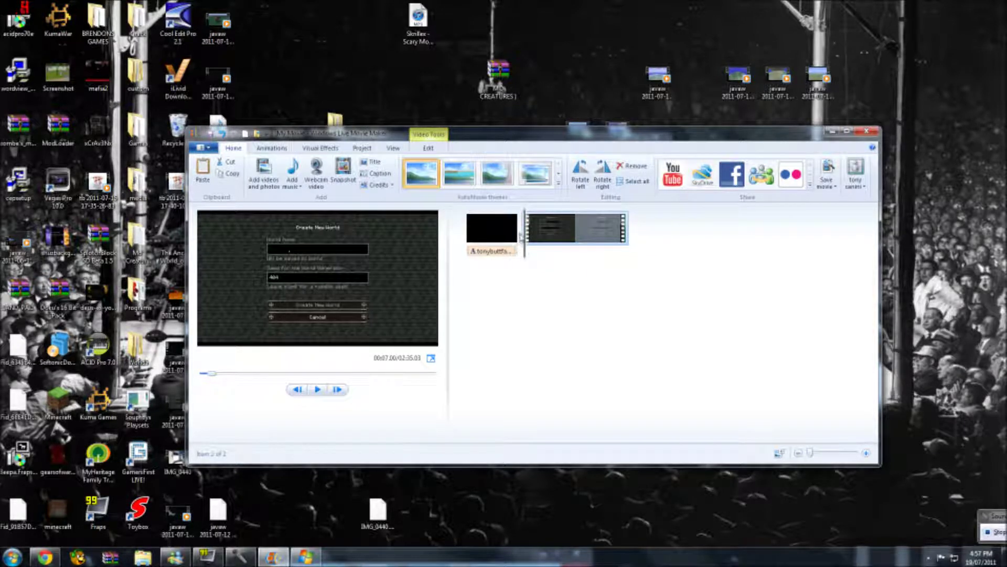
click(371, 162)
text(dfgfgh)
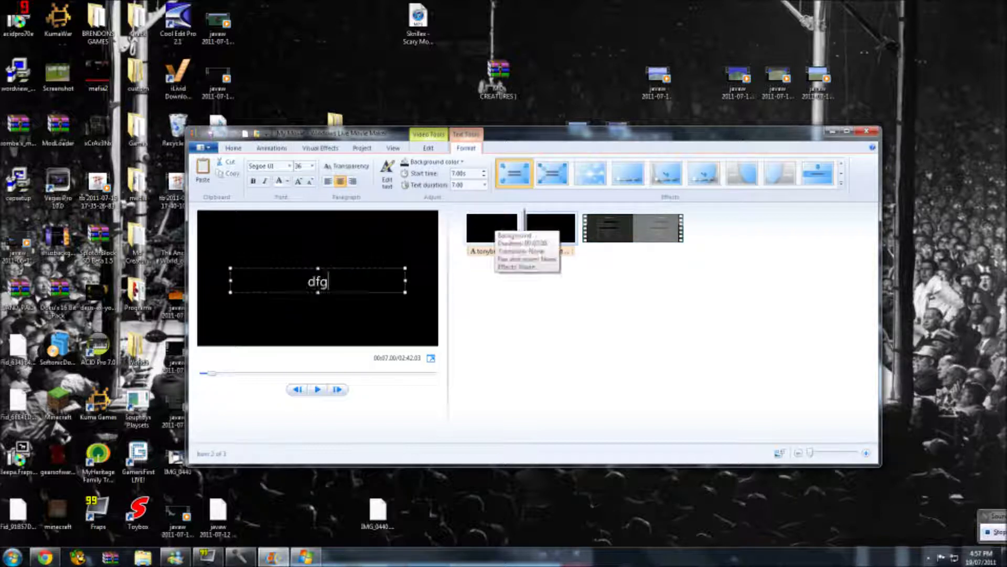
click(318, 389)
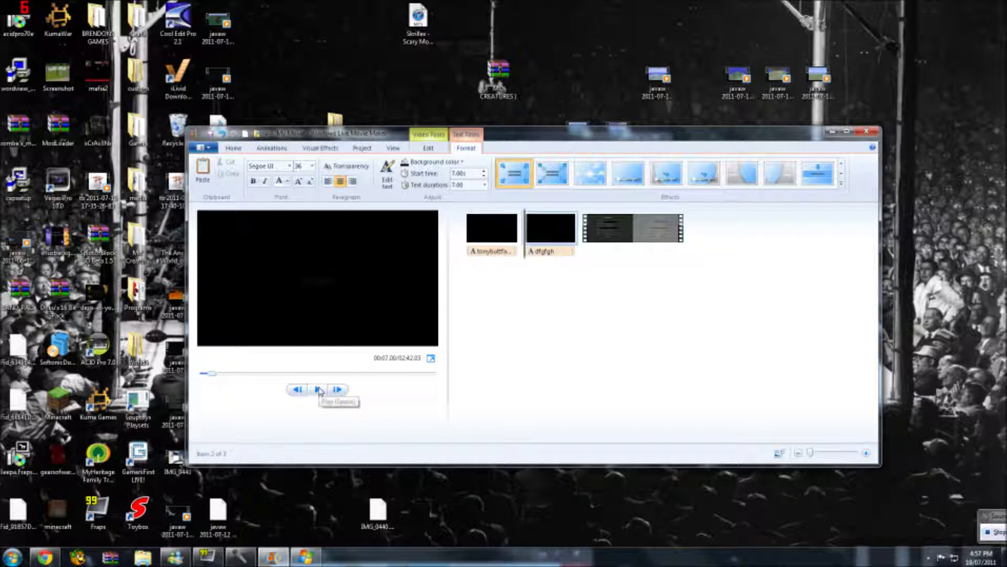
click(318, 390)
- Give the dfgfgh title an Emphasis animation, then select the gameplay clip
click(841, 183)
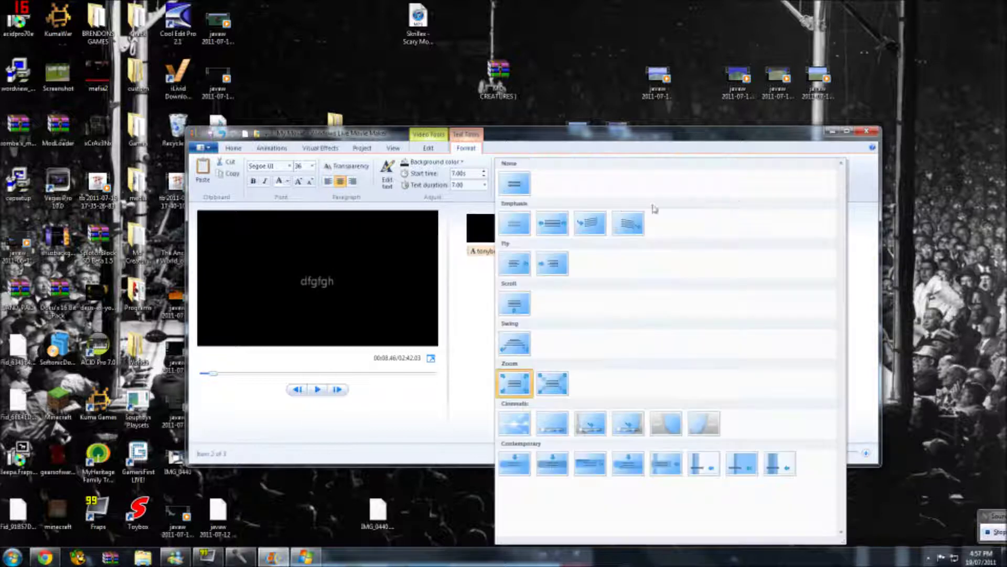
click(600, 225)
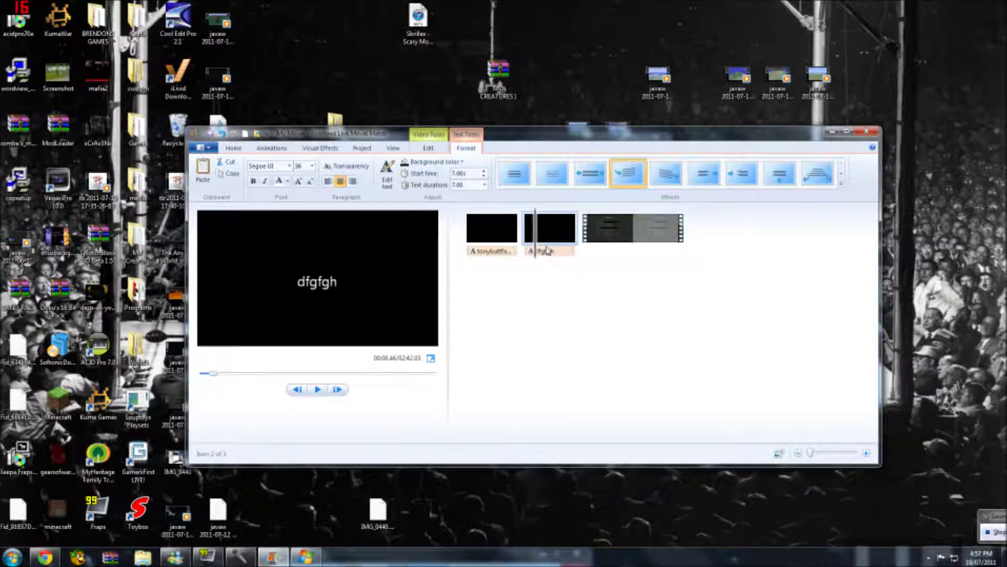
click(583, 249)
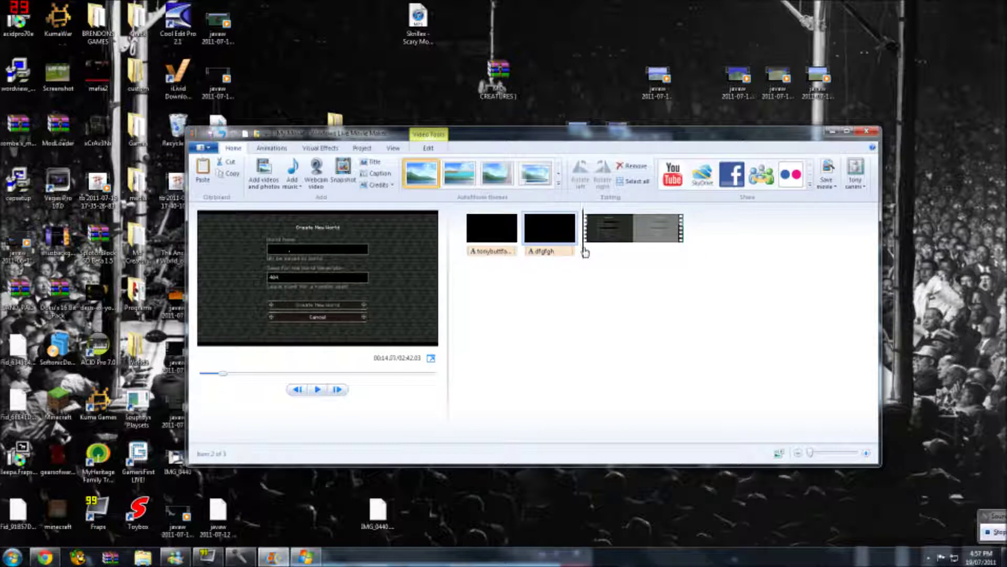
click(583, 247)
click(583, 247)
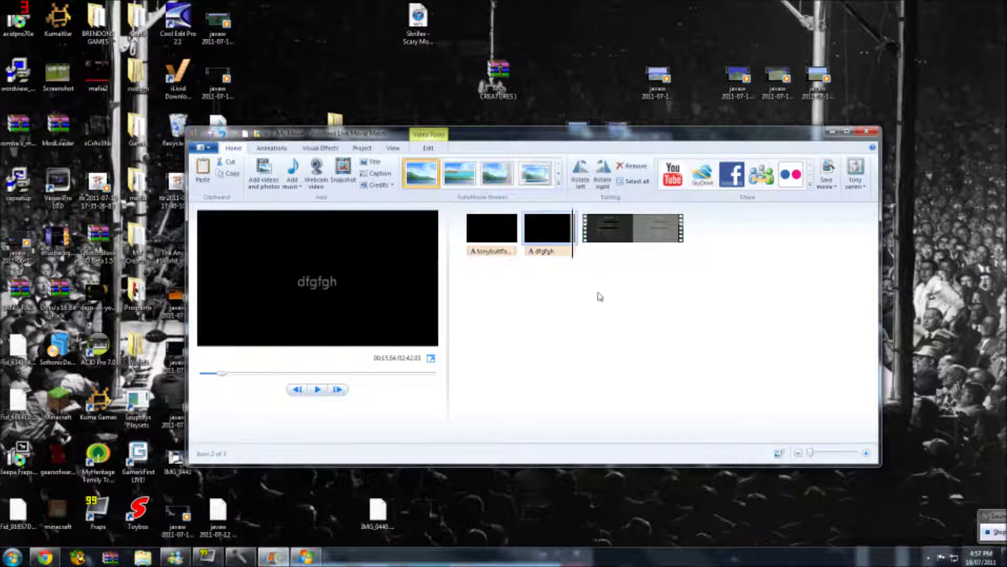
click(582, 256)
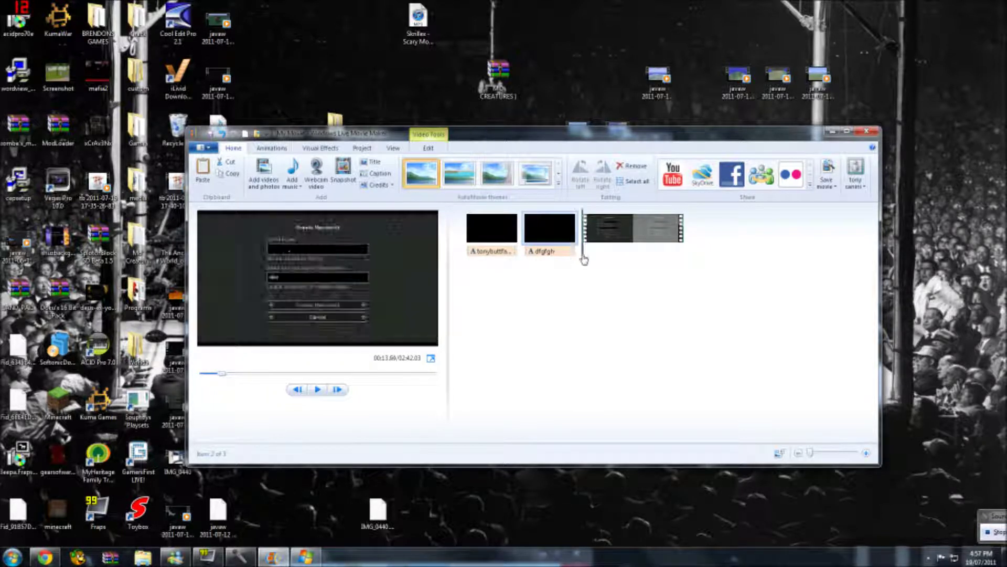
click(586, 256)
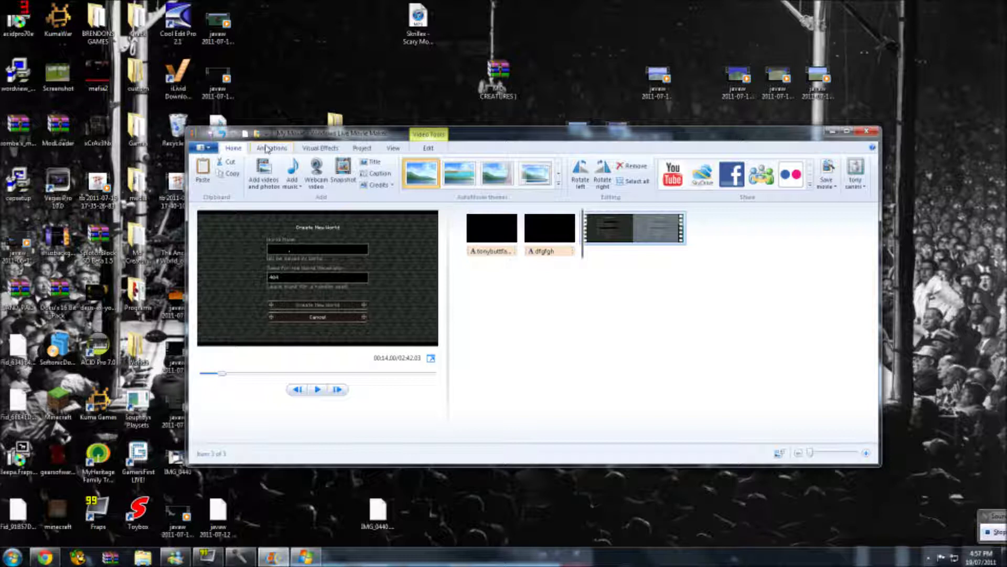
- Apply the Shatters transition to the gameplay clip
click(270, 148)
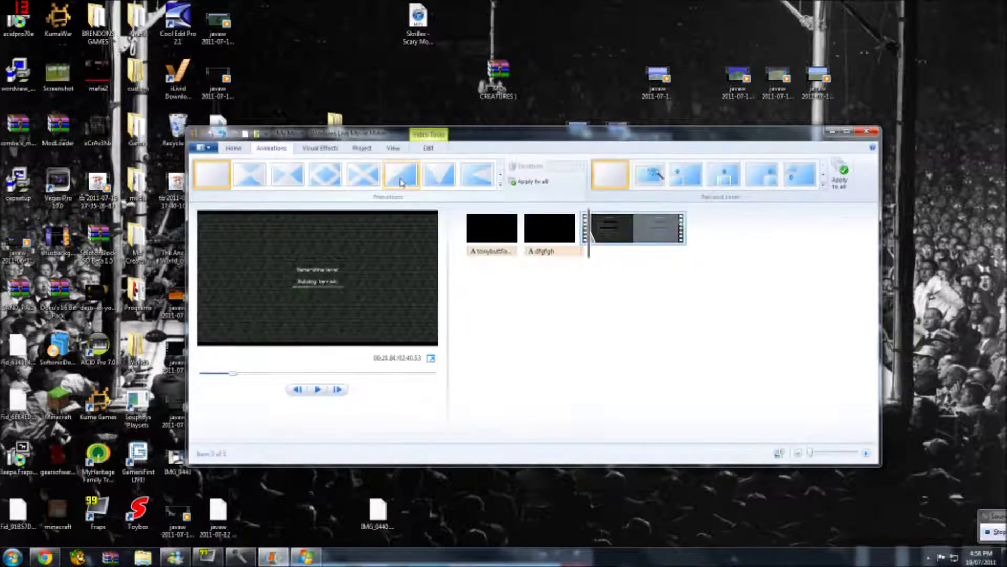
click(501, 184)
drag(616, 176, 615, 207)
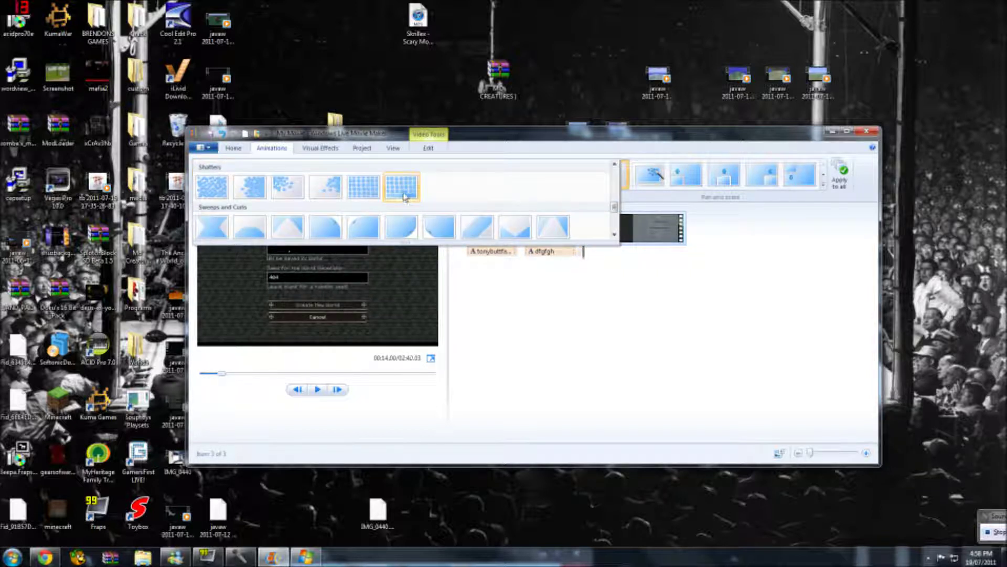
click(403, 196)
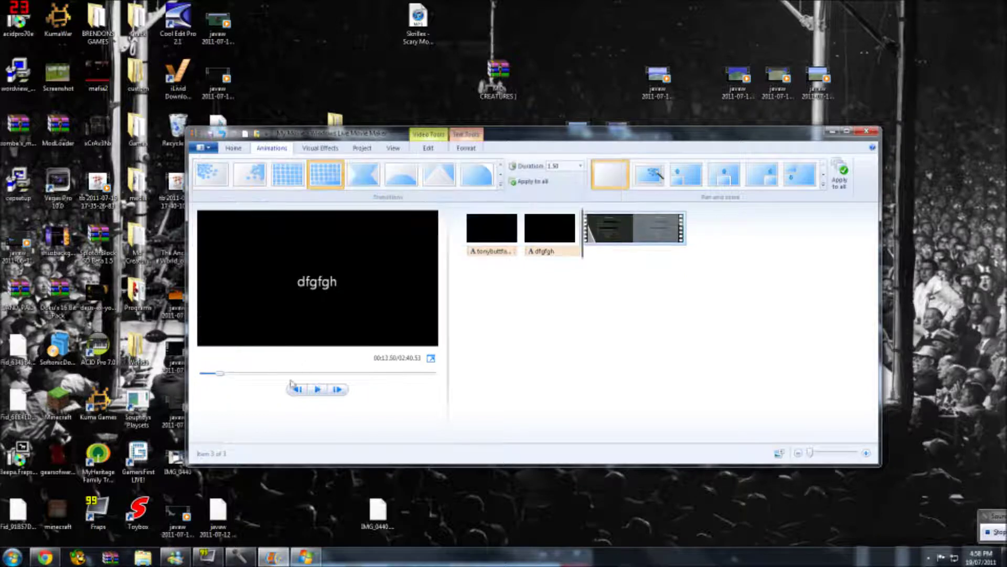
- Preview playback from the dfgfgh slide through the new 1.50-second transition
click(572, 250)
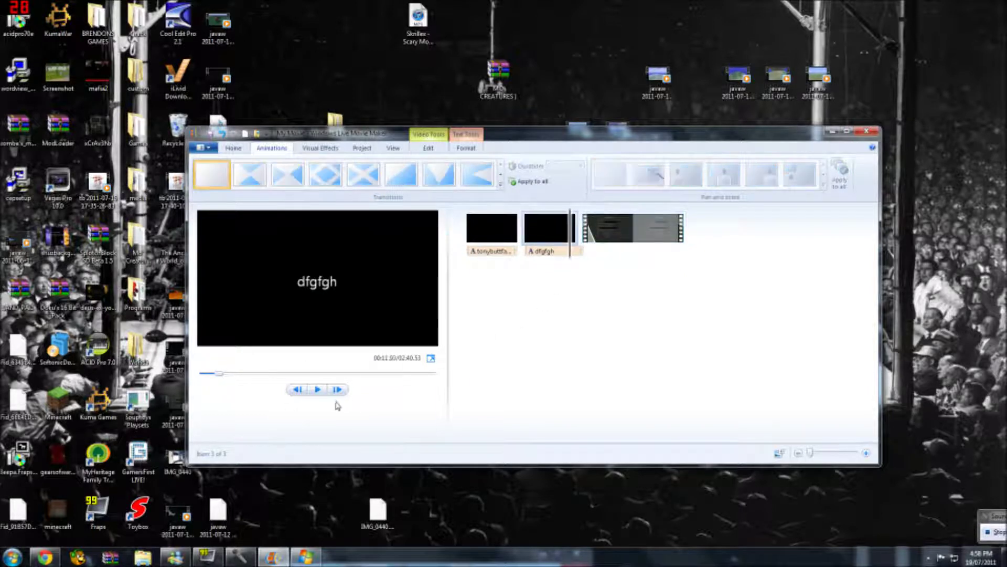
click(317, 394)
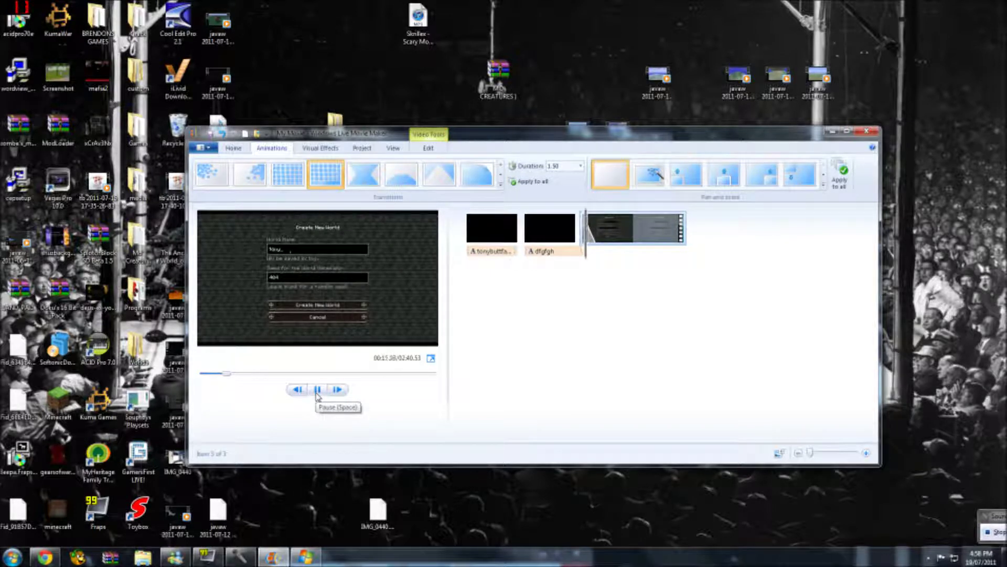
click(580, 251)
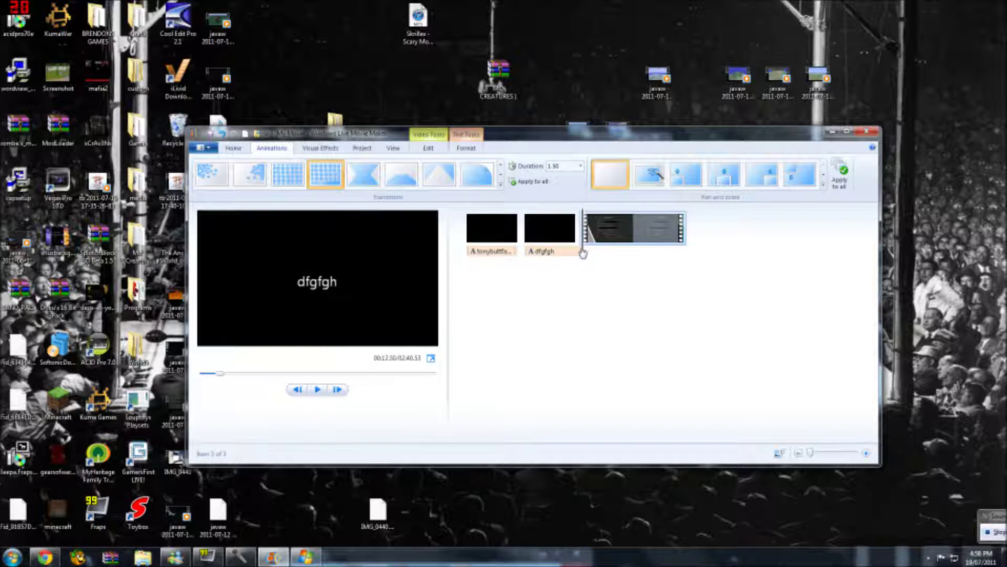
click(582, 254)
click(321, 149)
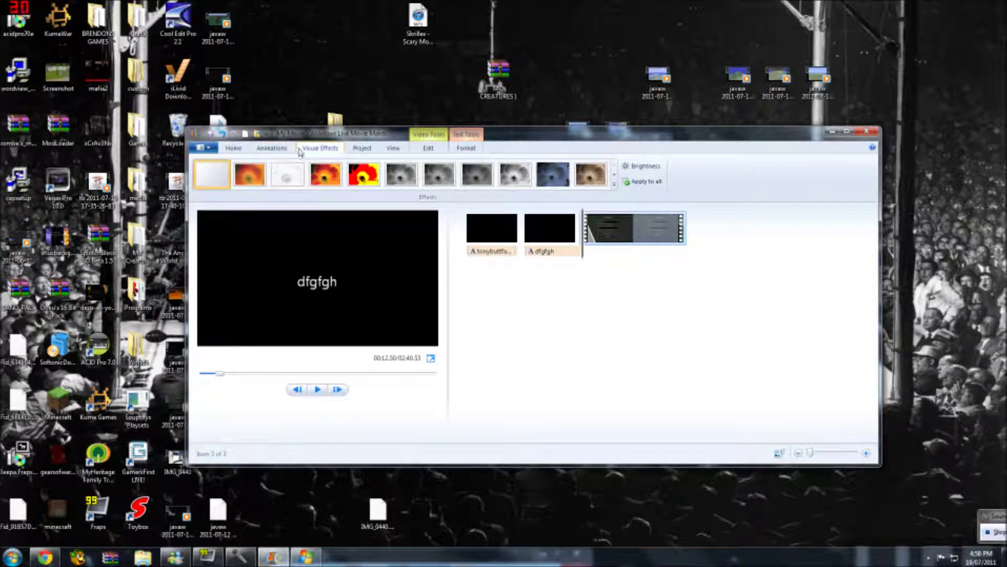
- Try the Black and white visual effect on the gameplay clip
click(614, 184)
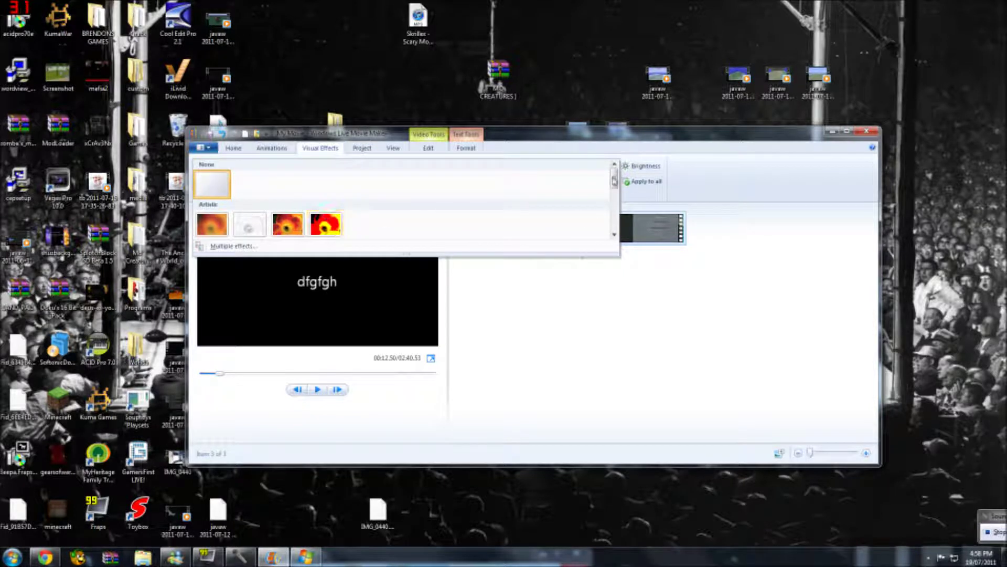
scroll(482, 229, down, 4)
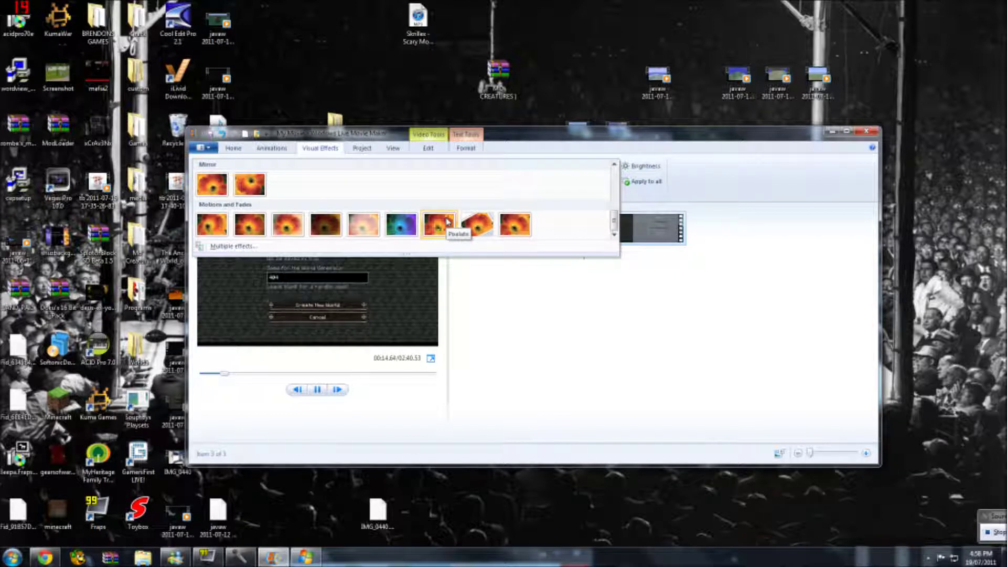
drag(614, 221, 616, 190)
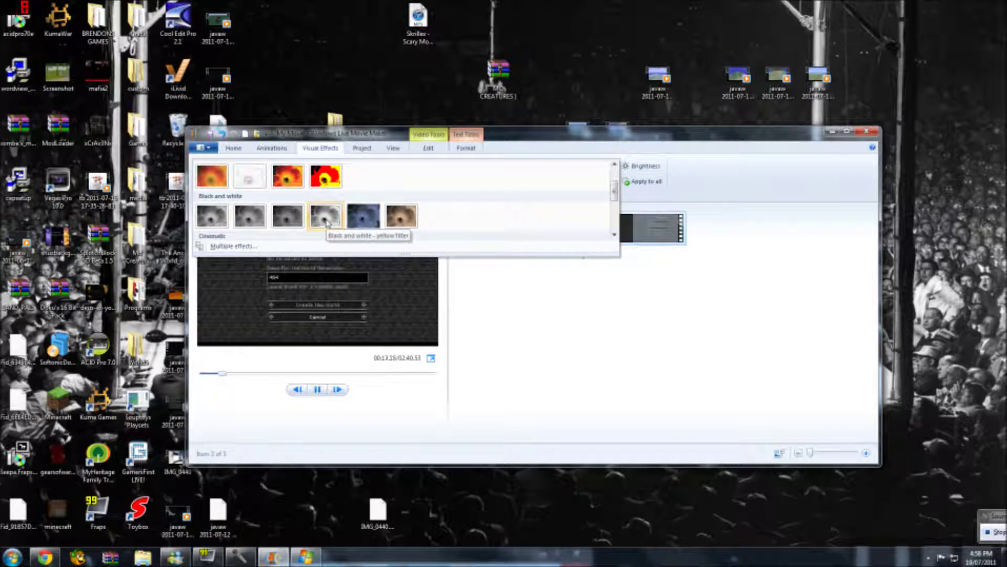
click(260, 218)
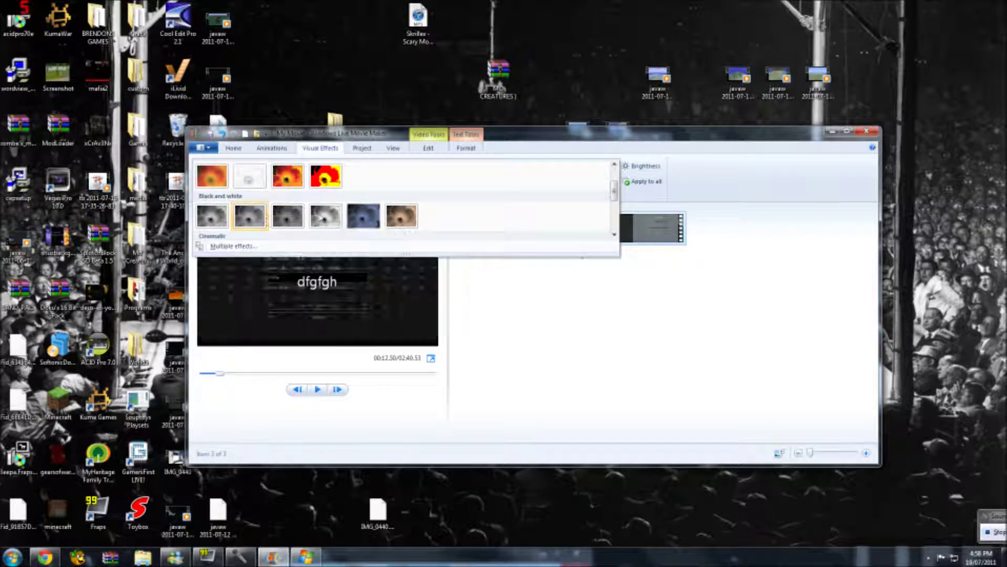
- Switch the clip's visual effect to Mirror and move the playhead near the clip's end
scroll(619, 200, up, 2)
drag(614, 184, 614, 220)
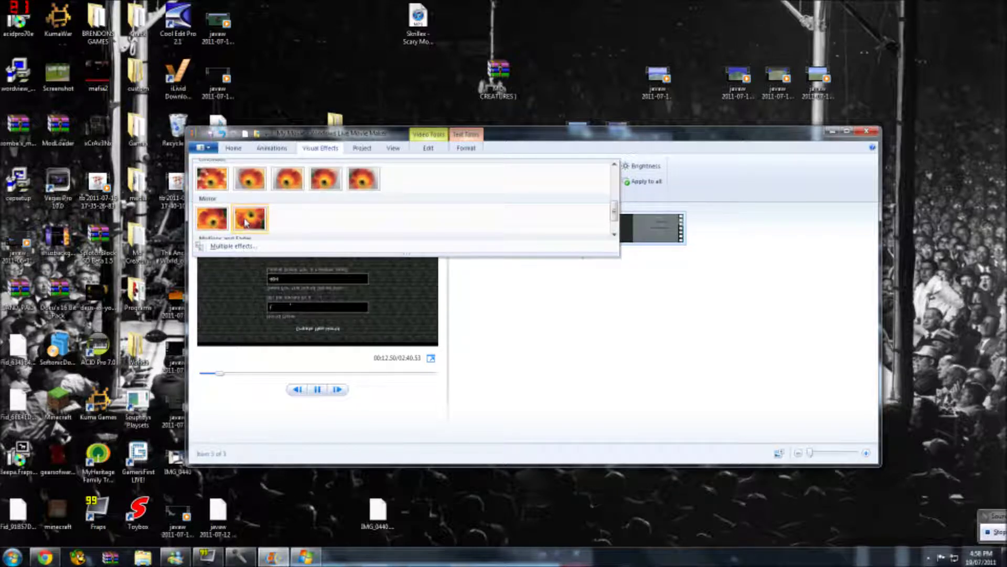
click(620, 221)
drag(584, 257, 692, 247)
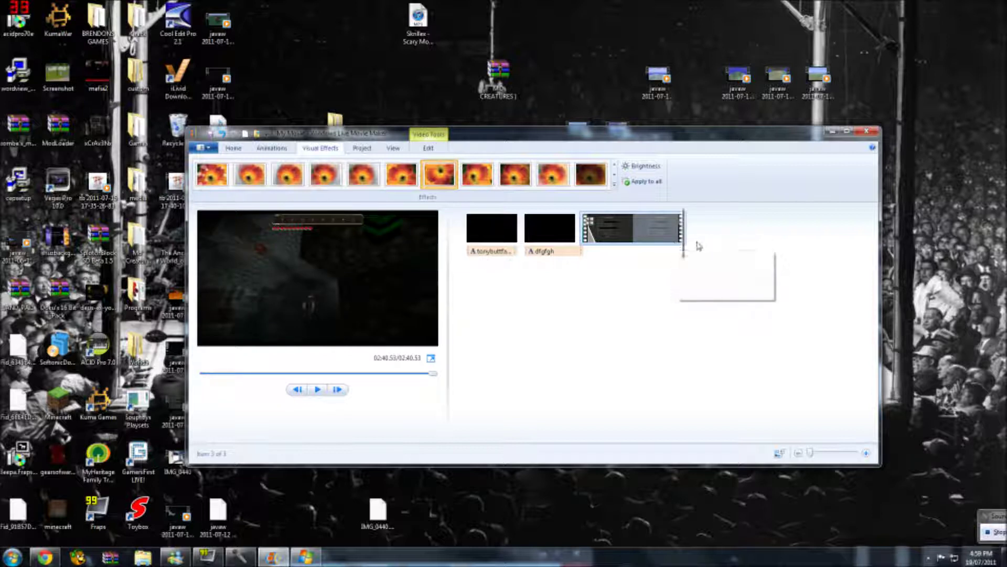
- Add a credits slide at the end, clear its placeholder heading, and set text size 36
click(233, 149)
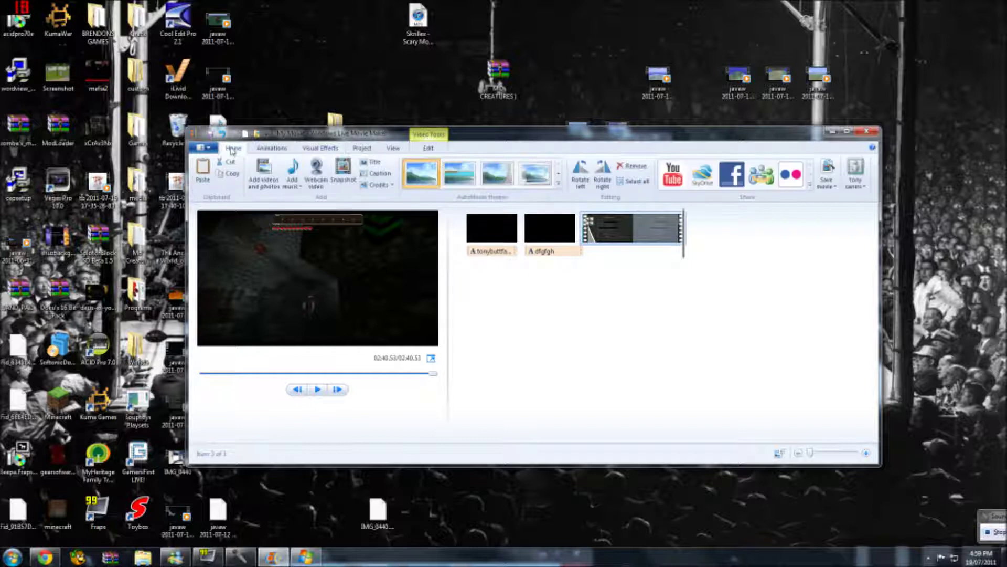
click(378, 185)
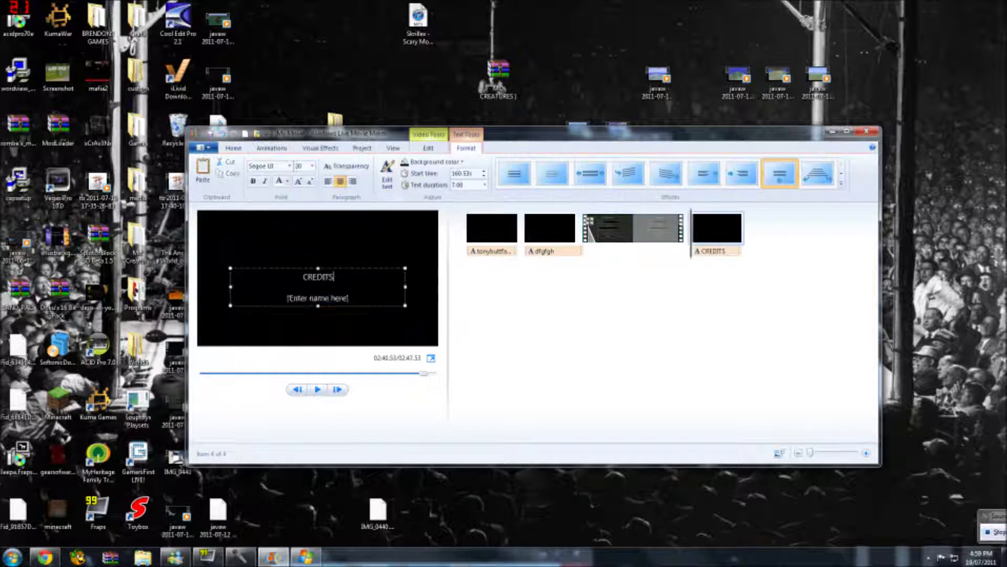
key(BackSpace)
key(Down)
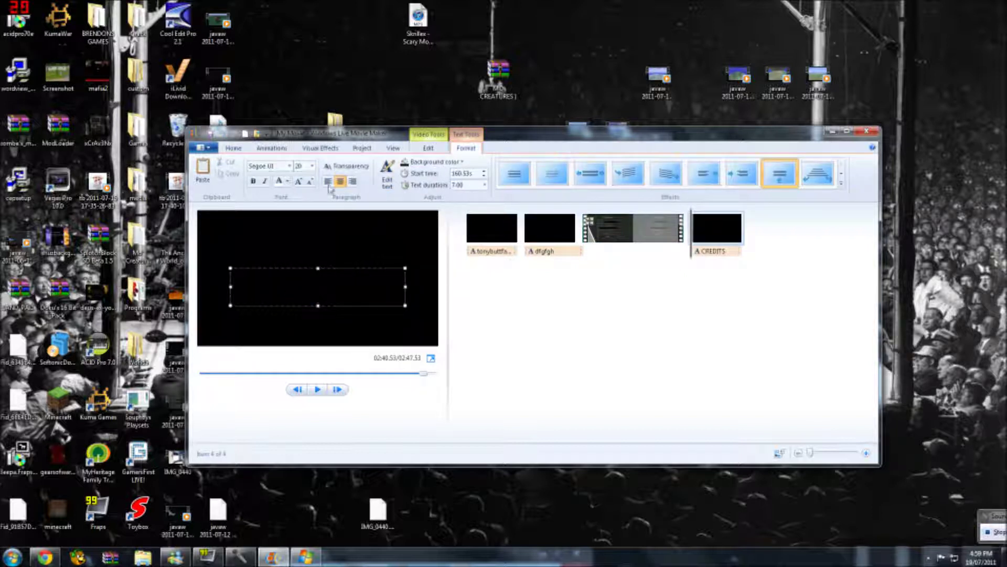
click(313, 165)
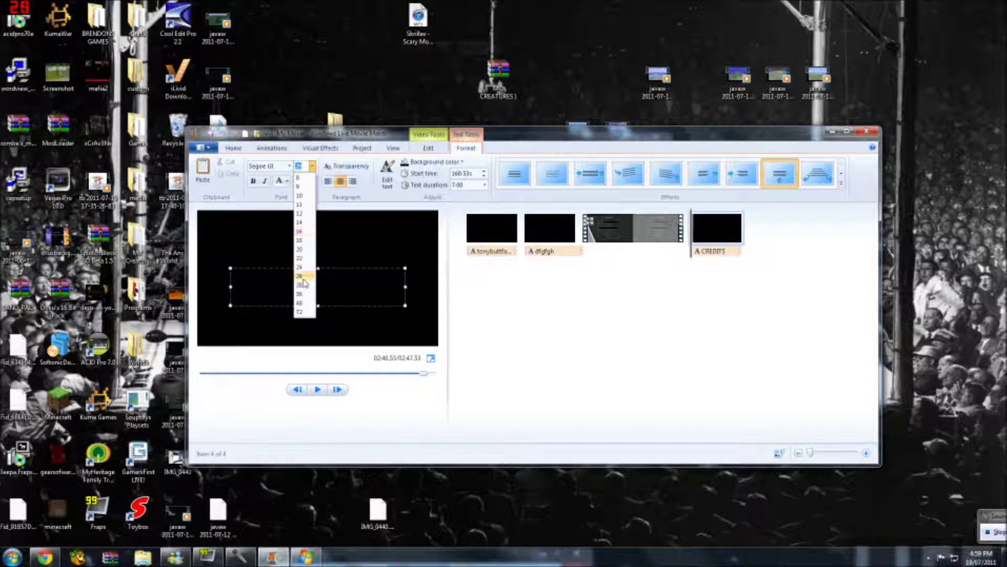
click(304, 295)
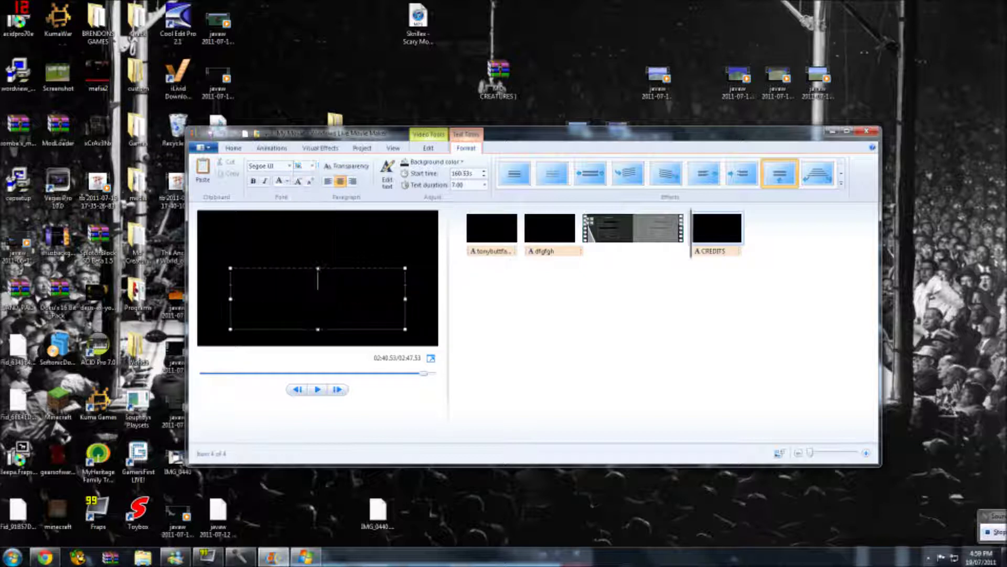
- Set the credits font to AR HERMANN and type 'produced by' plus the creator's handle
click(290, 166)
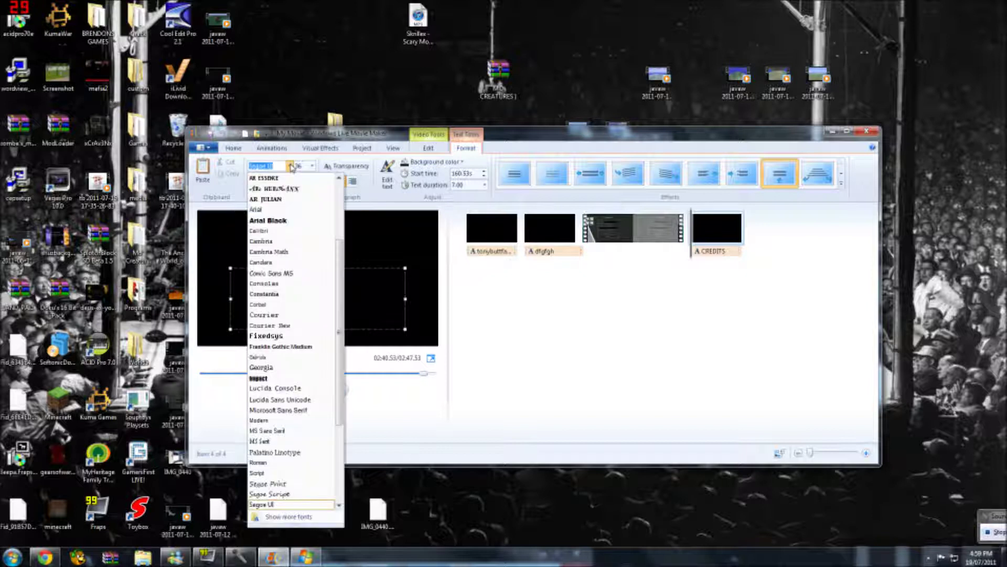
click(274, 189)
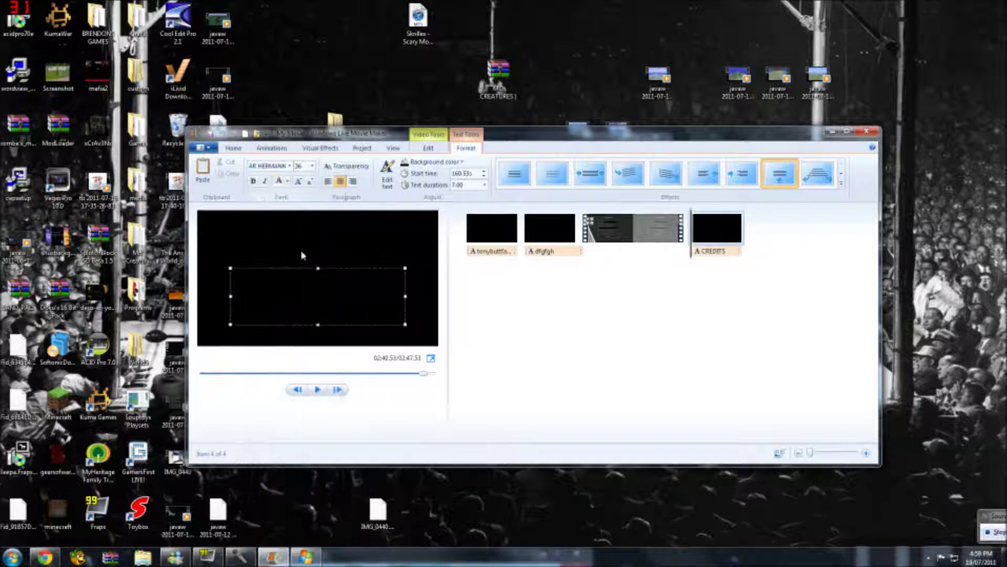
key(BackSpace)
text(produced by tonybuttfs)
text(ce)
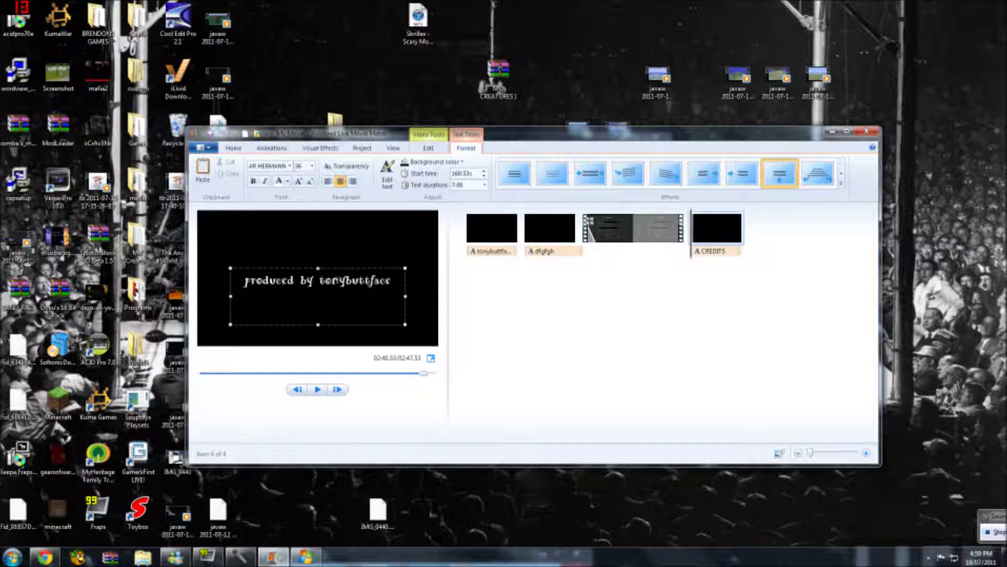
- Set the credits text duration to 12.50 seconds and preview the result
click(318, 389)
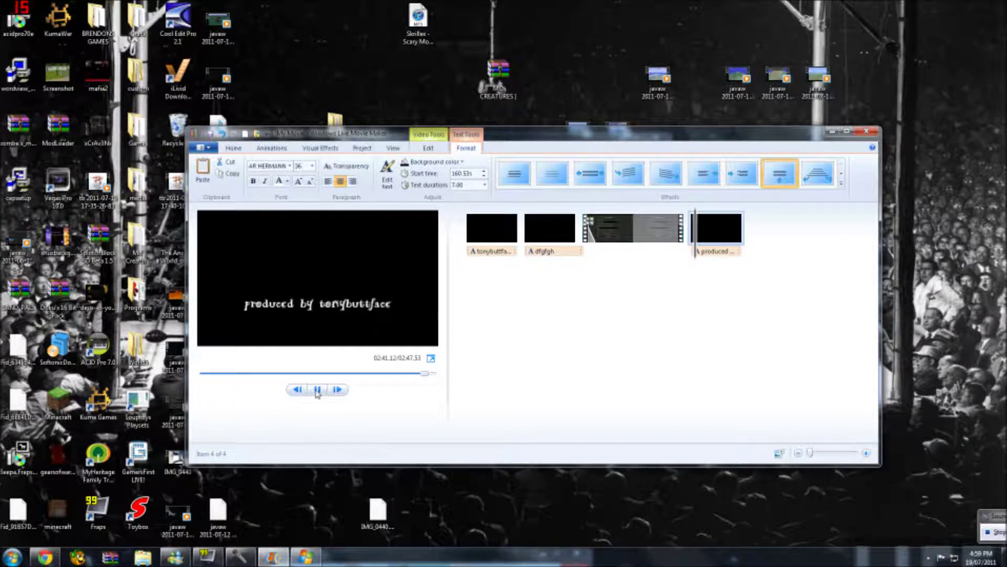
click(241, 340)
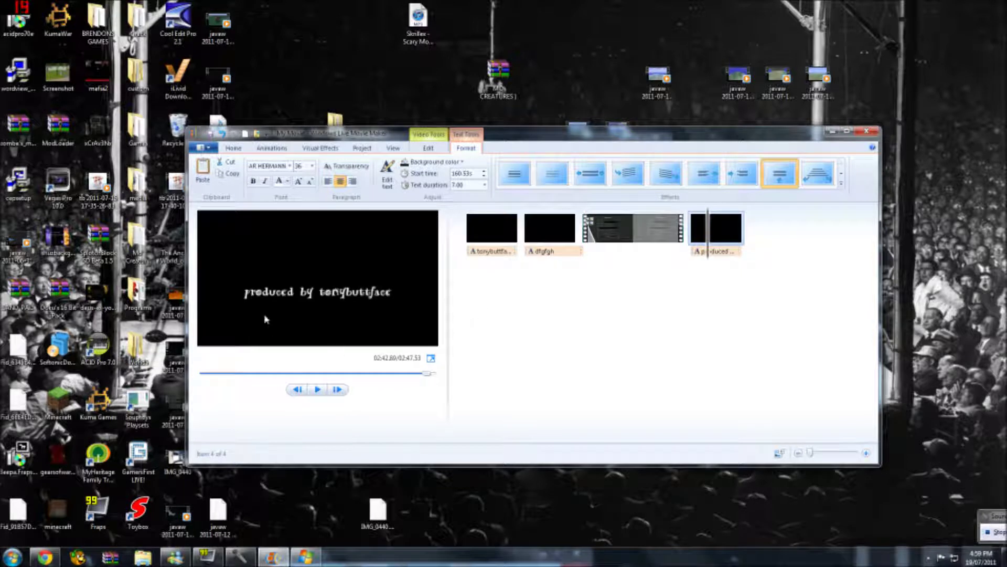
click(484, 185)
click(463, 286)
click(316, 394)
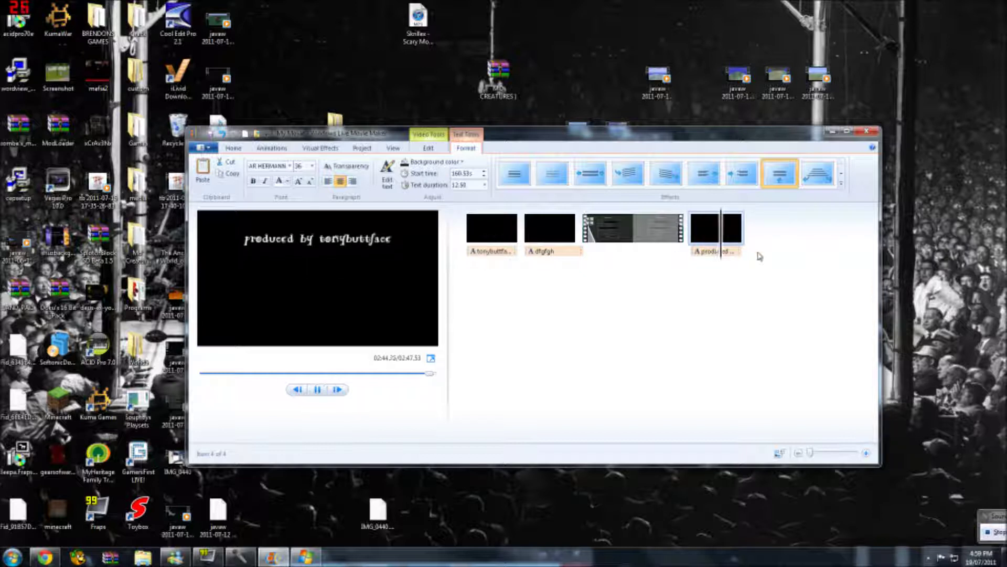
click(679, 246)
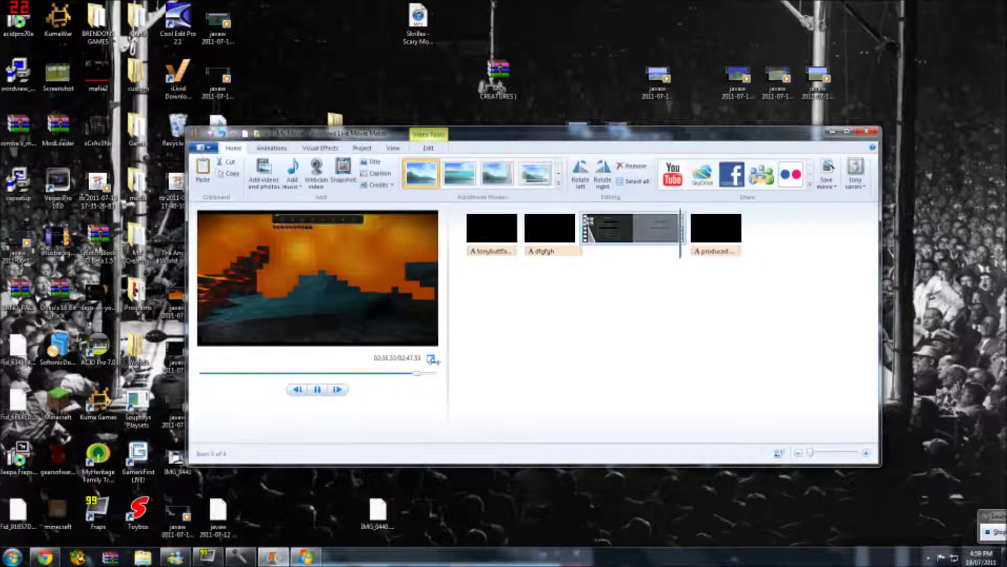
click(317, 390)
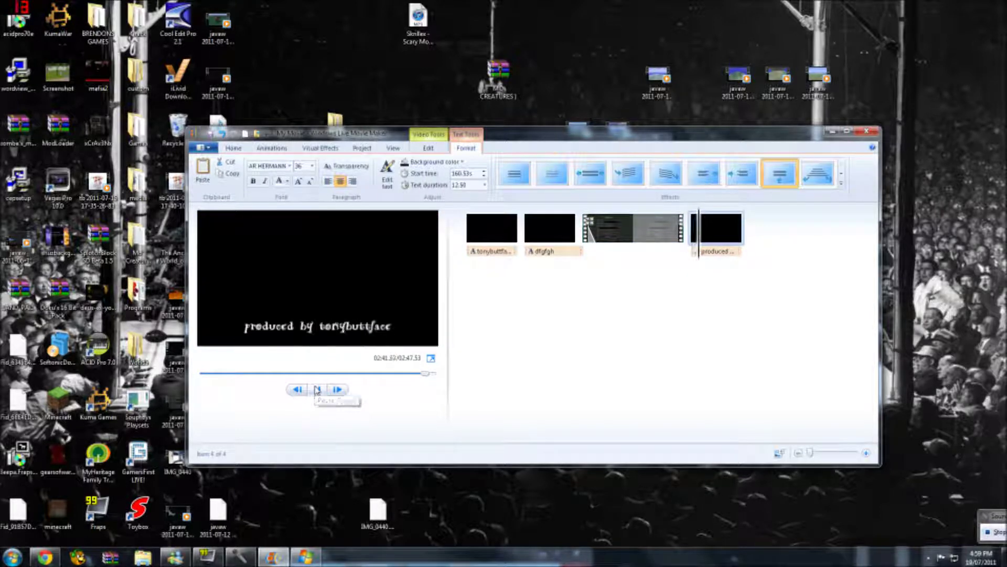
- Change the credits text duration to 30.00 seconds and play through into the credits
click(485, 185)
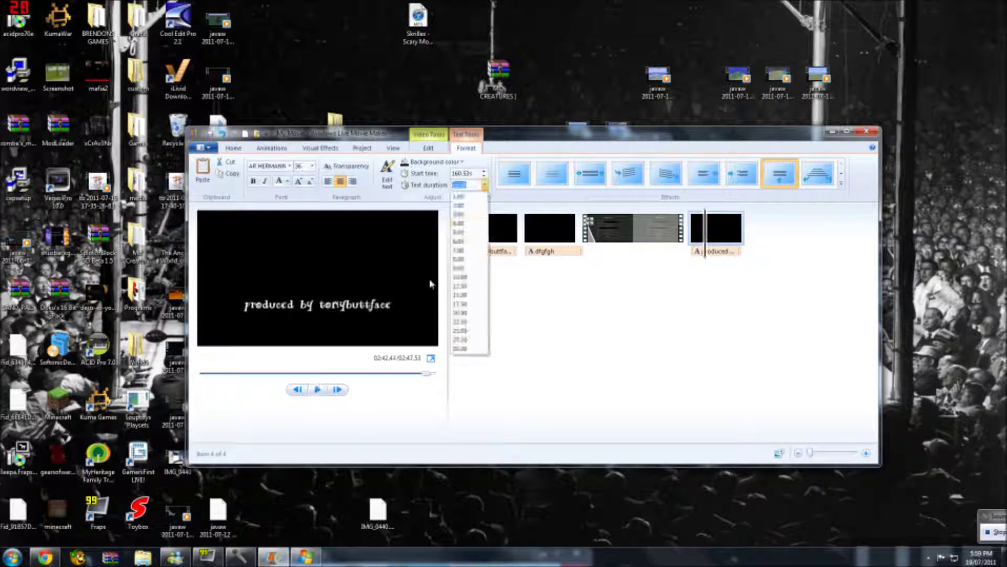
click(467, 352)
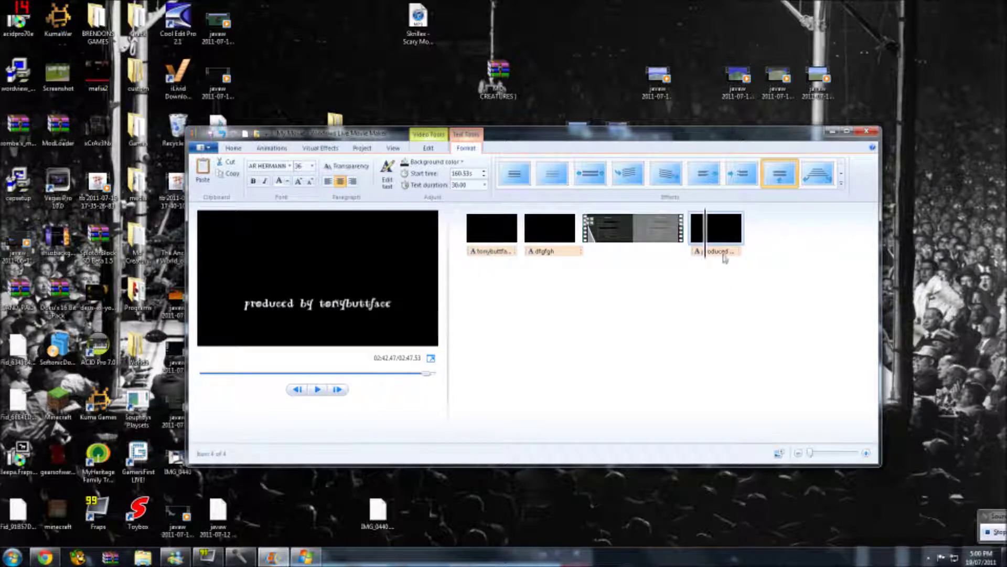
click(687, 254)
click(691, 257)
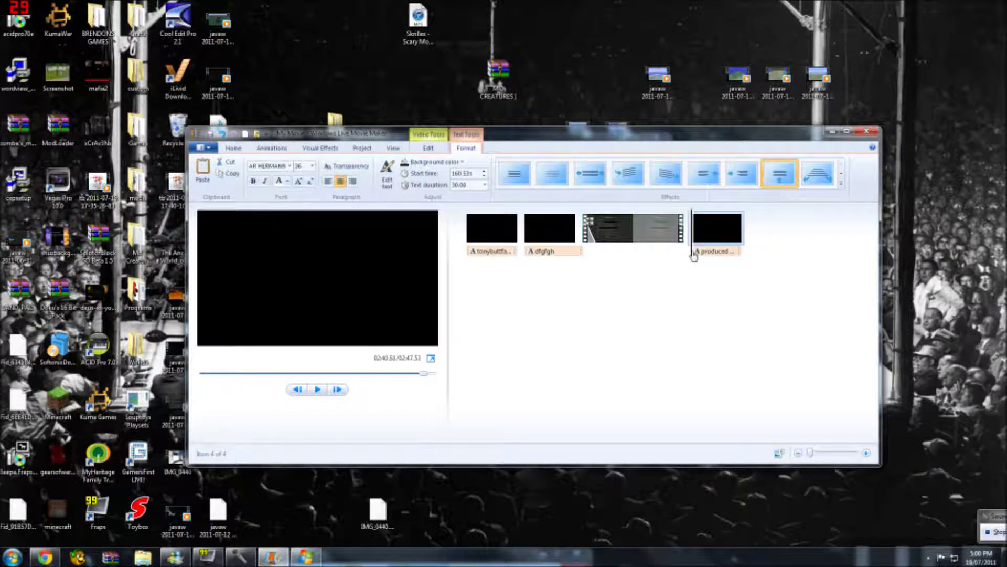
click(686, 254)
click(685, 254)
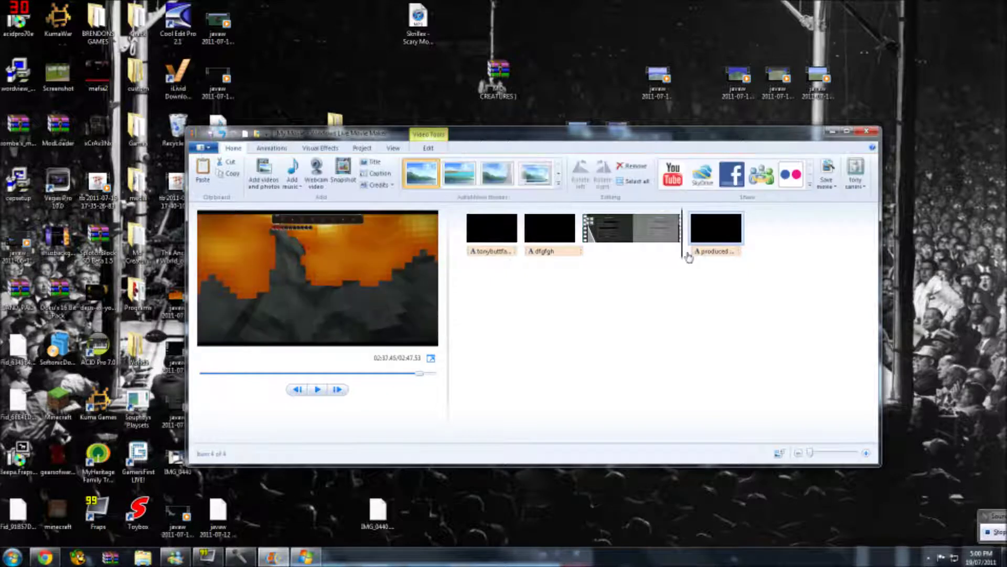
click(315, 391)
key(space)
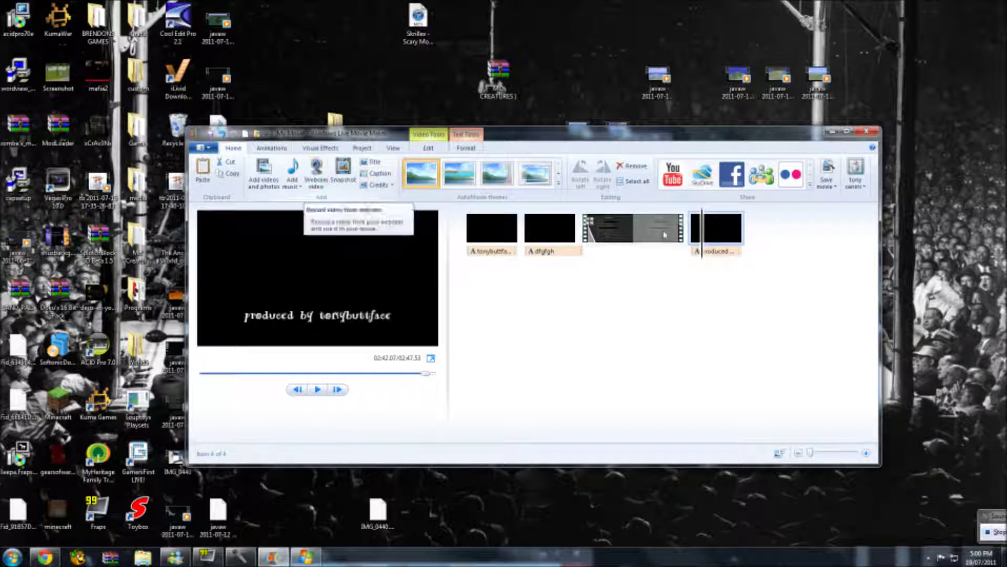
- Replace the second clip's caption text with 'fagface' and preview it
drag(710, 261, 581, 249)
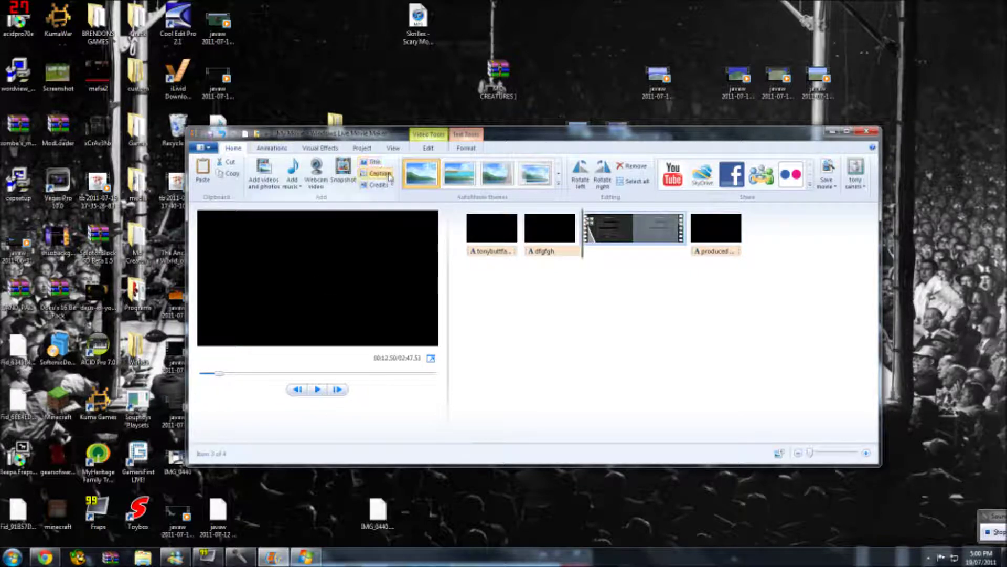
click(374, 163)
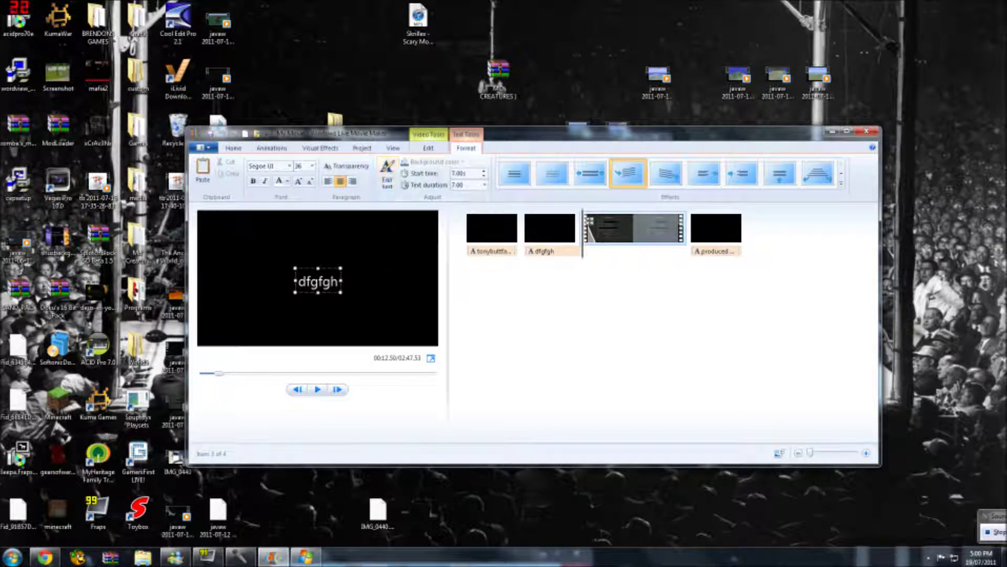
key(shift+Left)
key(shift+Left)
key(shift+Left)
key(shift+Left)
key(shift+Left)
key(shift+Left)
key(BackSpace)
text(fagface)
click(319, 389)
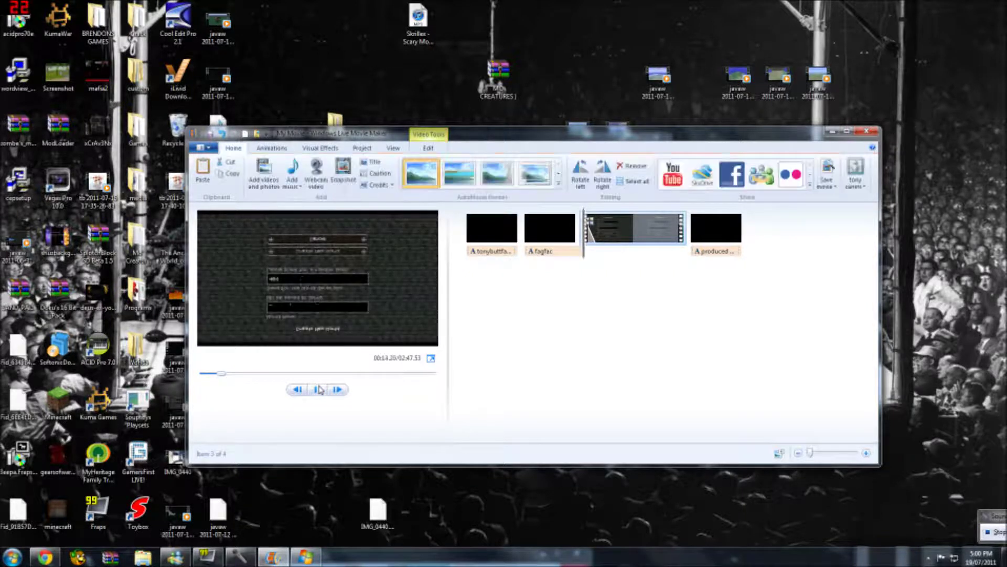
- Edit the caption again, adding 'dfgsdfg', and preview the result
click(585, 249)
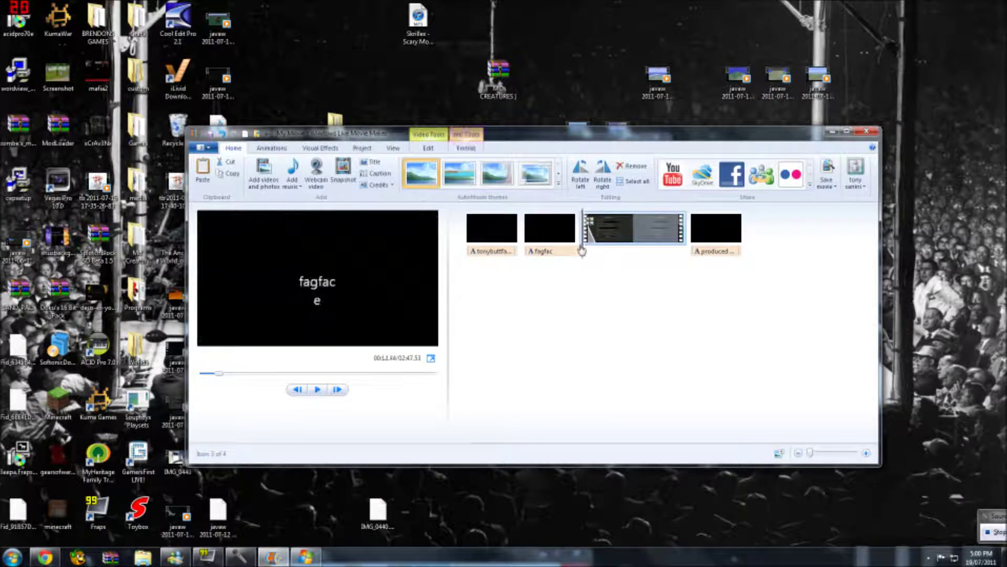
click(379, 174)
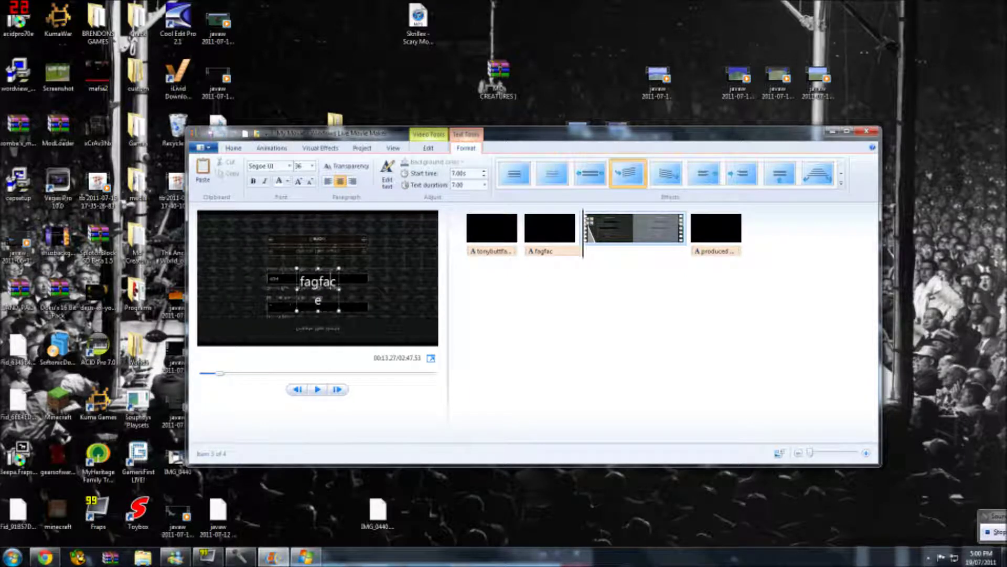
text(dfgsdfg)
click(318, 389)
click(554, 266)
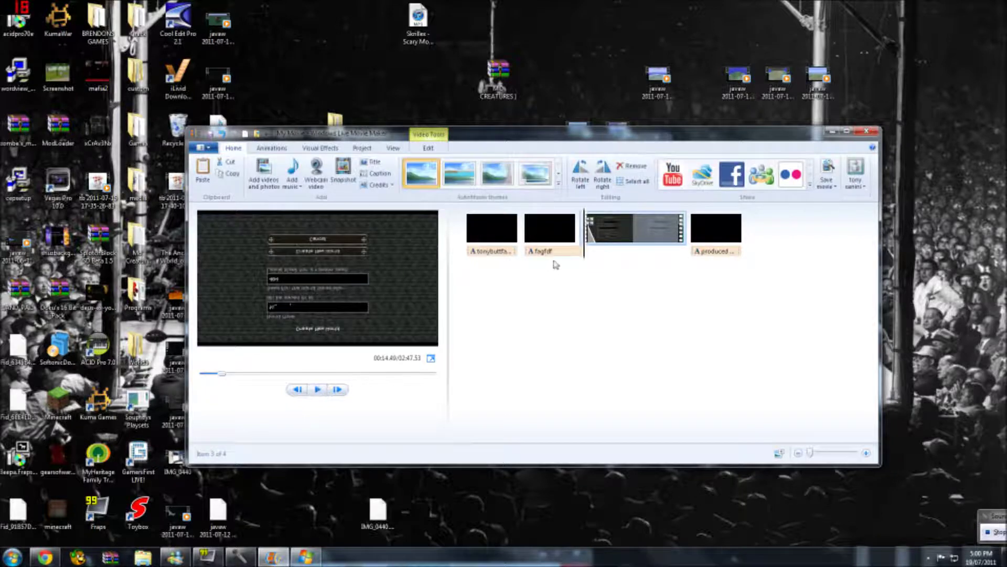
- Delete the second clip's caption and select the gameplay video clip
click(572, 251)
key(Delete)
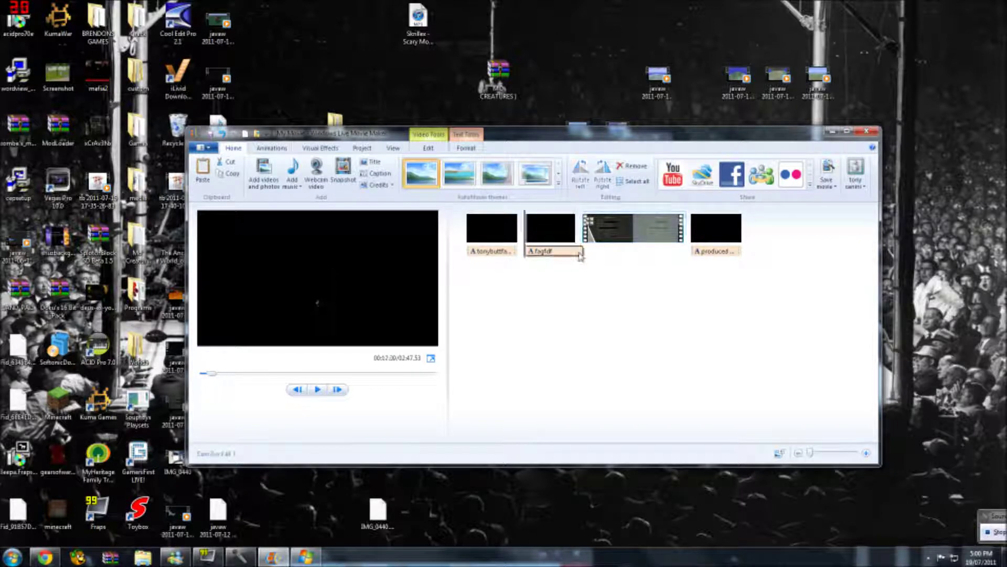
drag(530, 249, 582, 249)
click(582, 250)
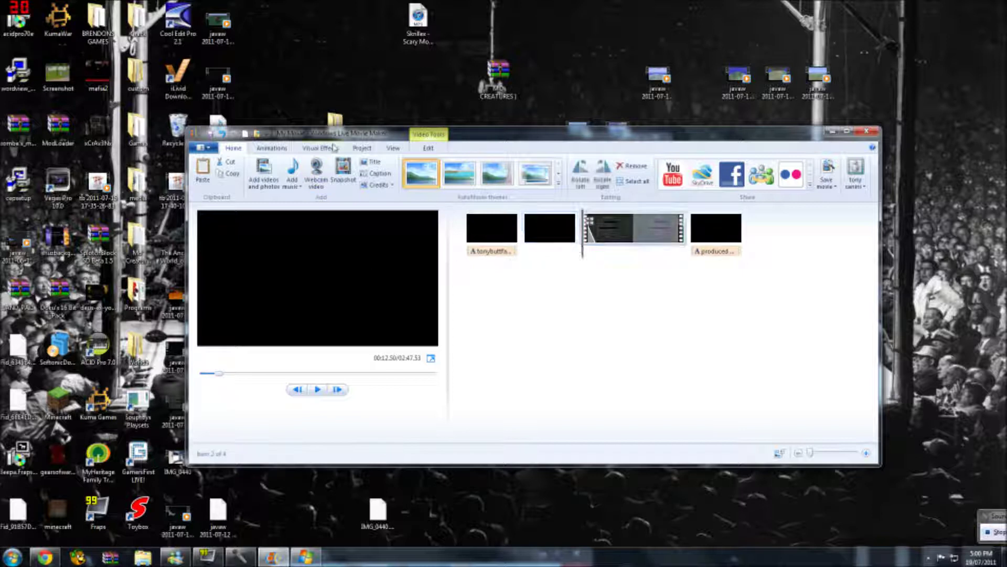
- Add a new caption with the creator's handle to the gameplay clip, from 14.00 s for 7.00 s
click(375, 173)
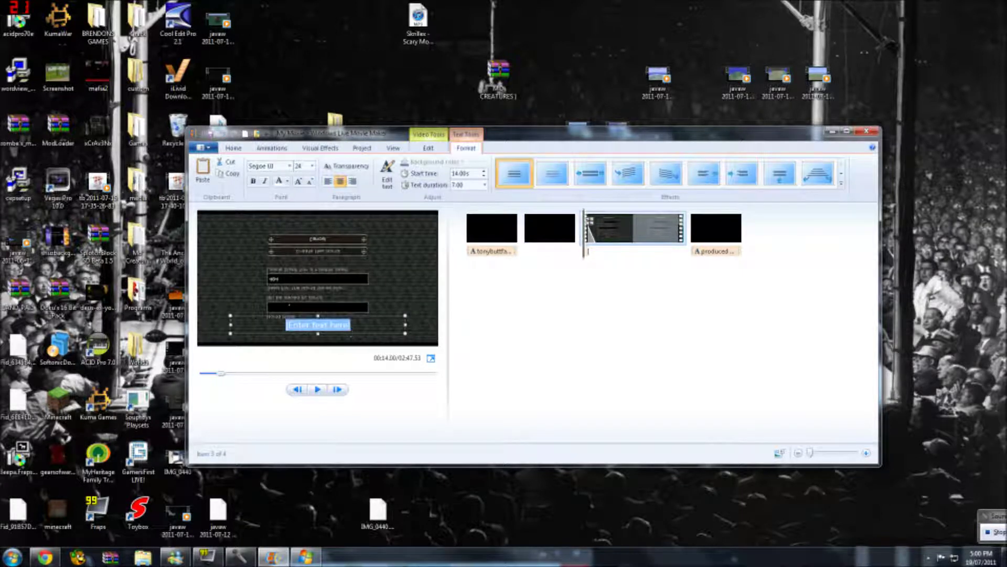
click(318, 326)
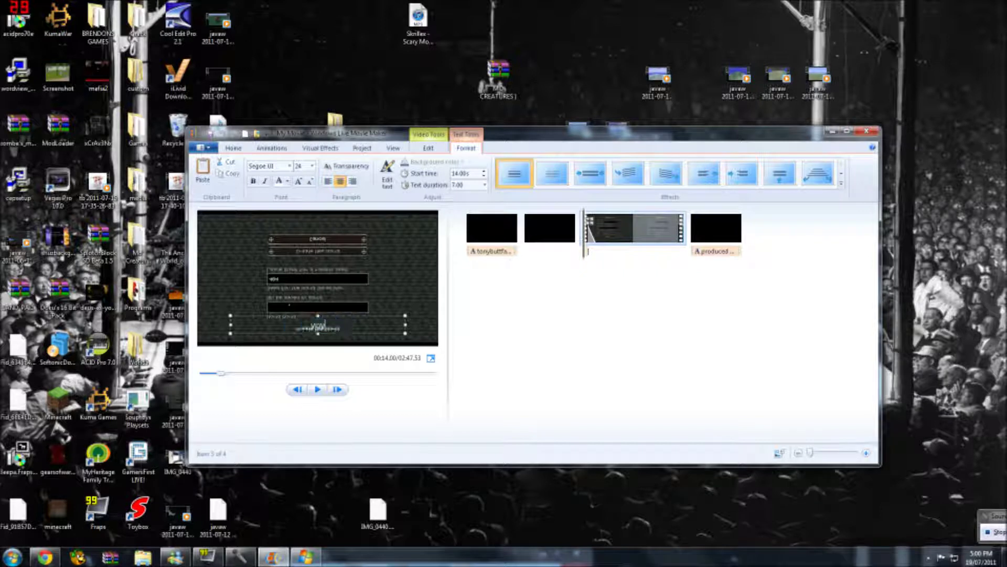
click(316, 390)
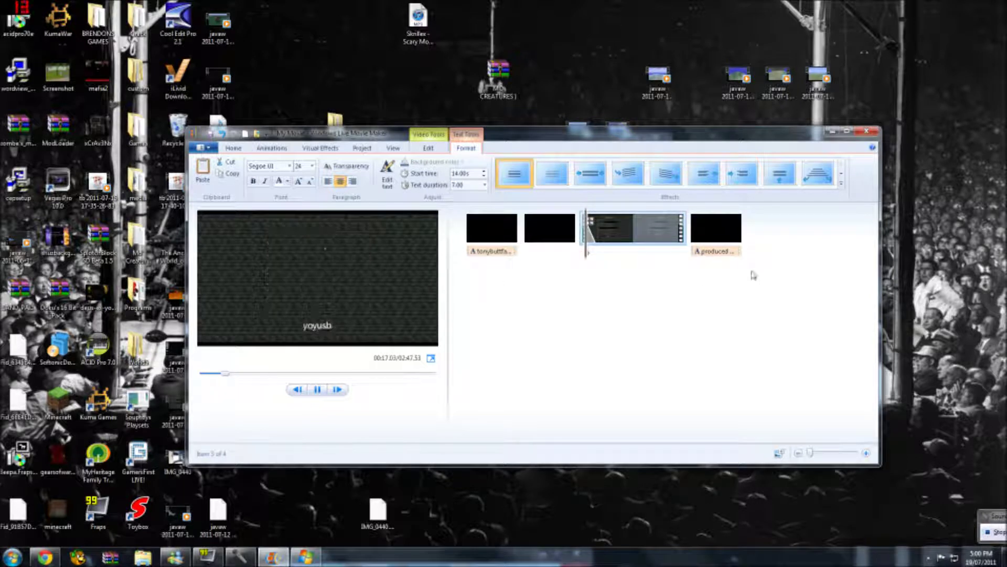
click(588, 254)
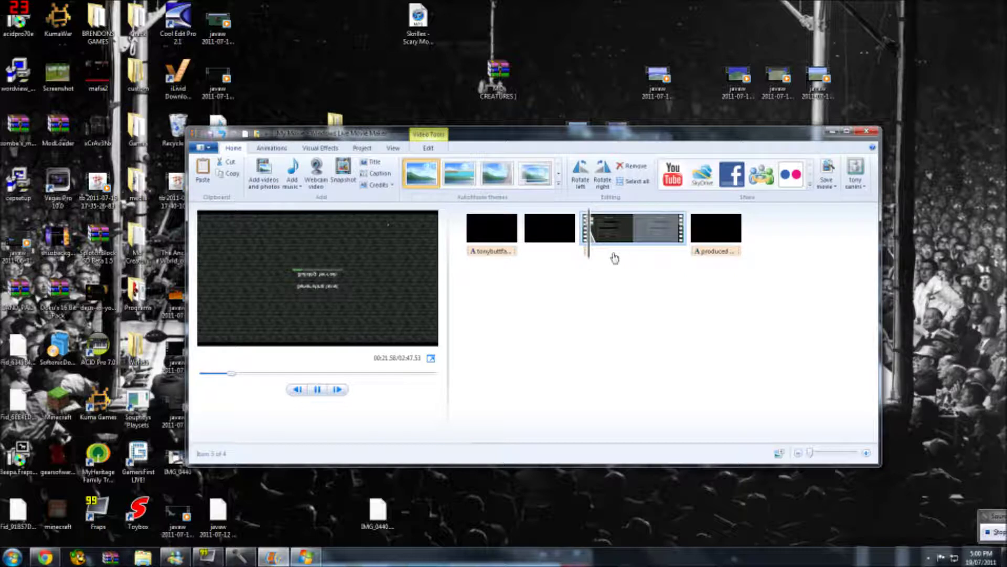
click(681, 254)
click(706, 254)
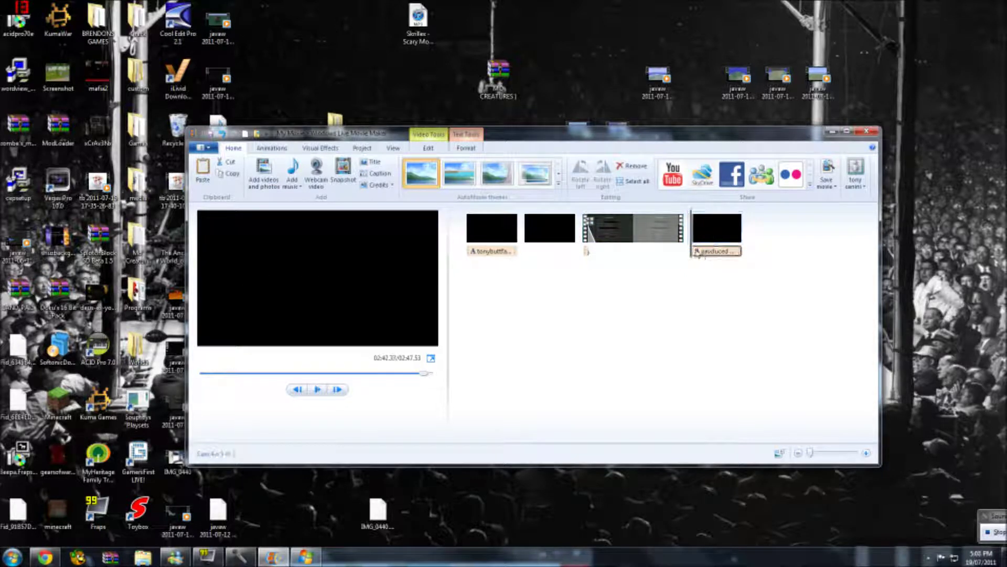
- Give the 'produced by' credits slide a dark red background and preview it, then pause
click(279, 149)
click(393, 148)
click(428, 149)
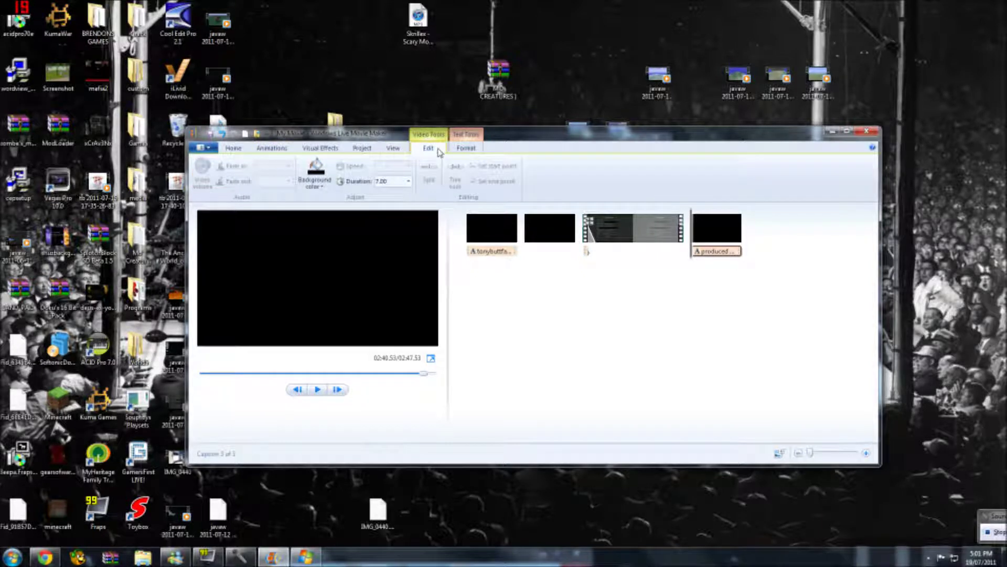
click(315, 182)
click(304, 262)
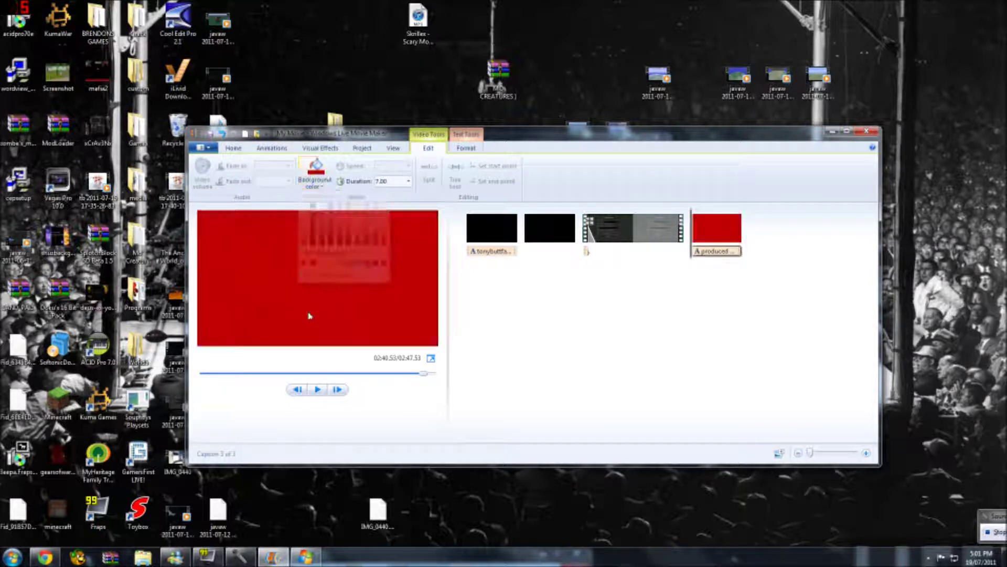
click(317, 391)
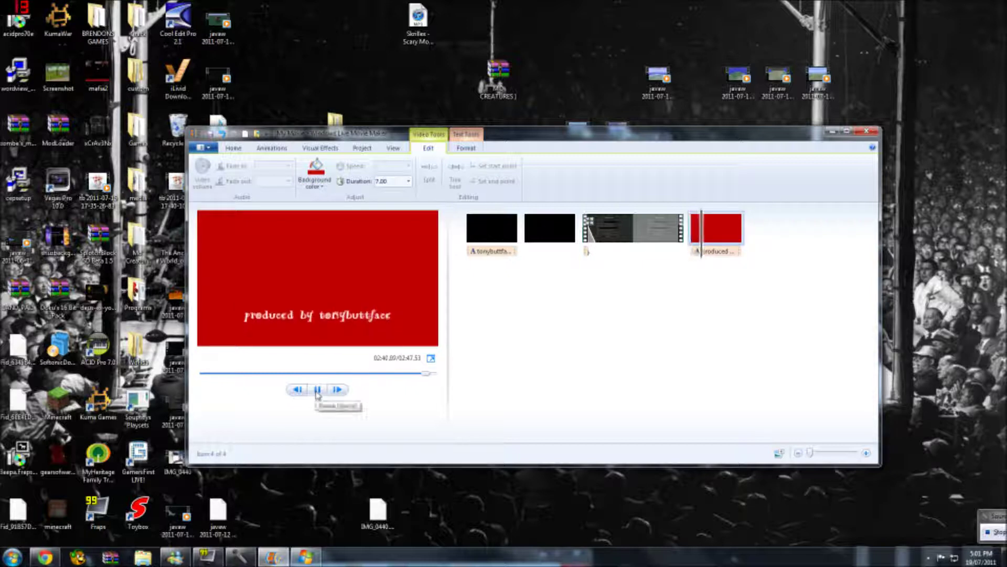
click(317, 389)
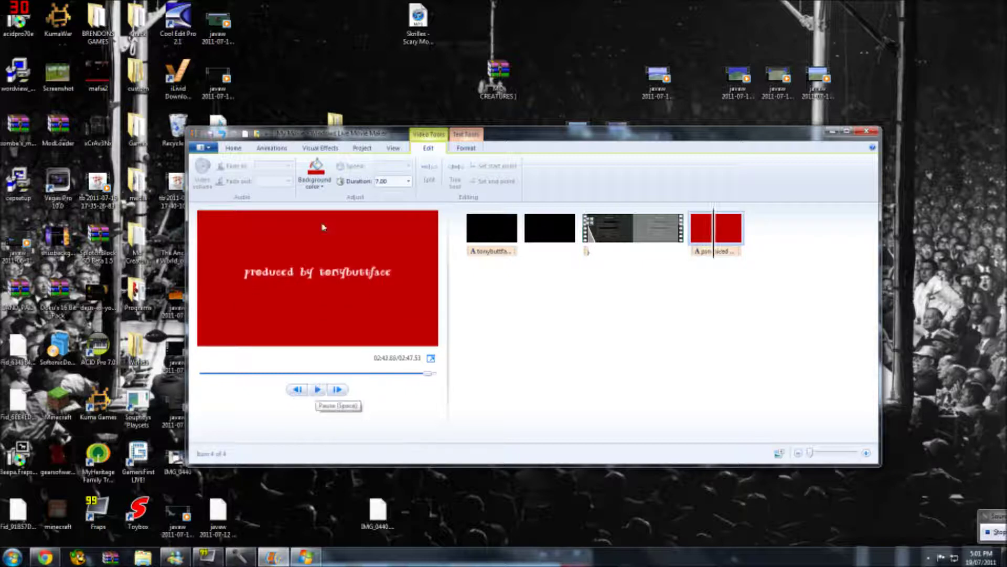
- Look through the aspect ratio, visual effect and transition options, then return to Home
click(370, 149)
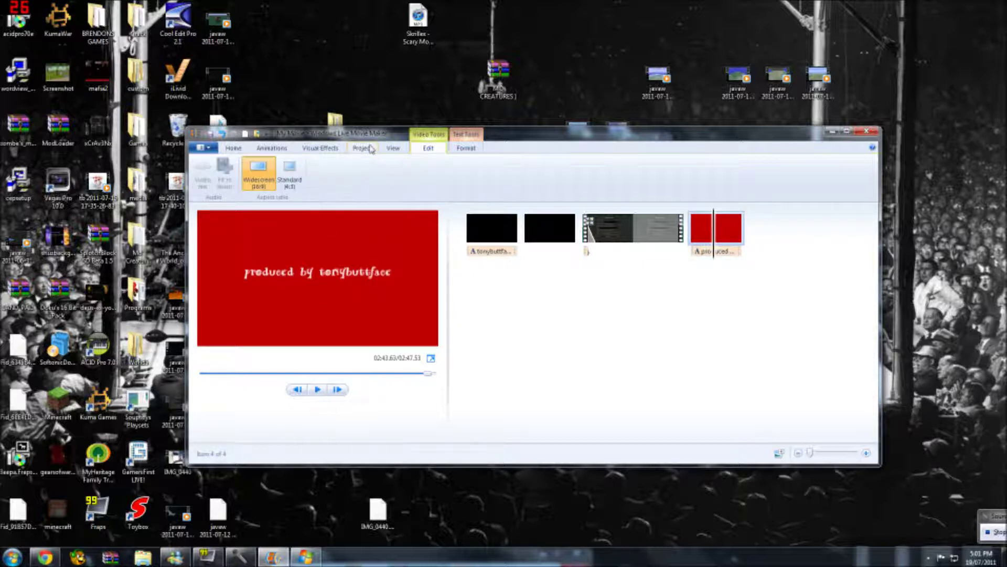
click(314, 149)
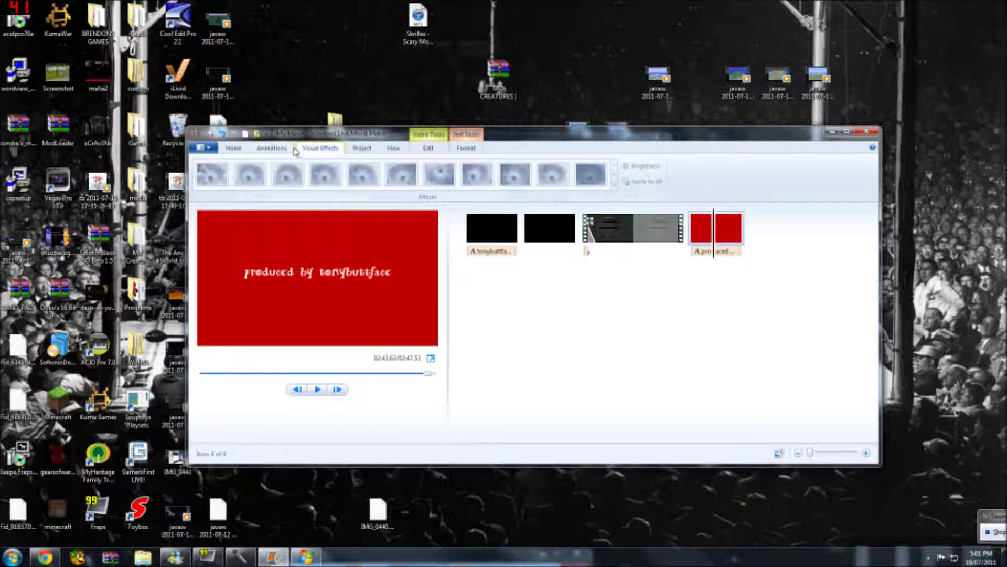
click(245, 149)
click(262, 151)
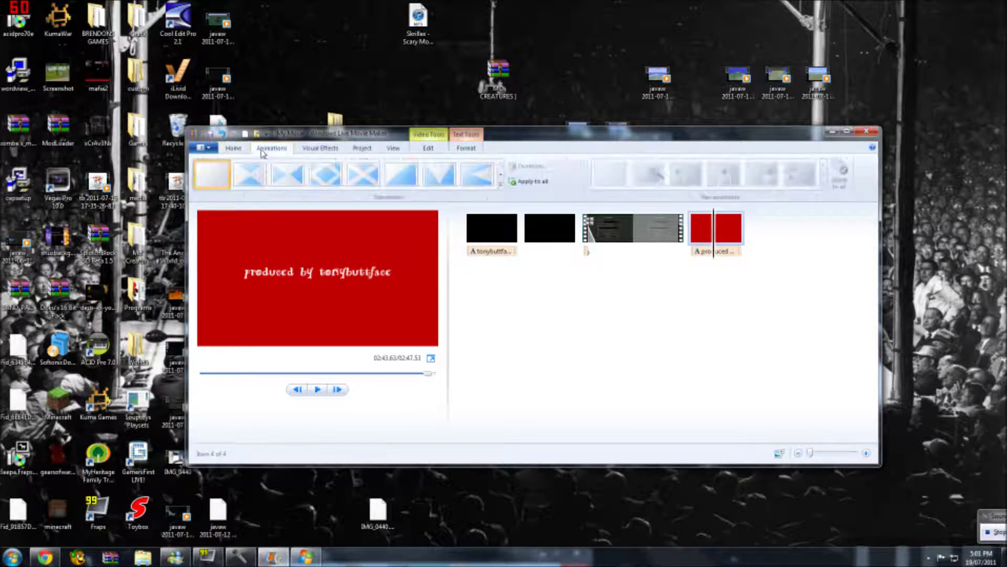
click(231, 150)
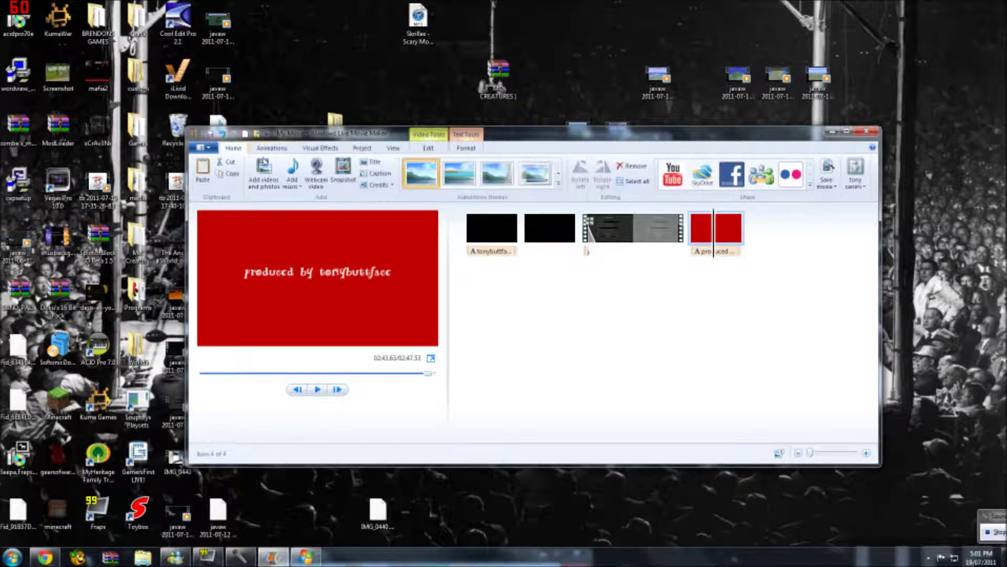
- Delete all clips from the storyboard, including the red credits clip and captioned clips
right_click(721, 241)
click(740, 284)
click(622, 238)
key(Delete)
click(483, 235)
key(Delete)
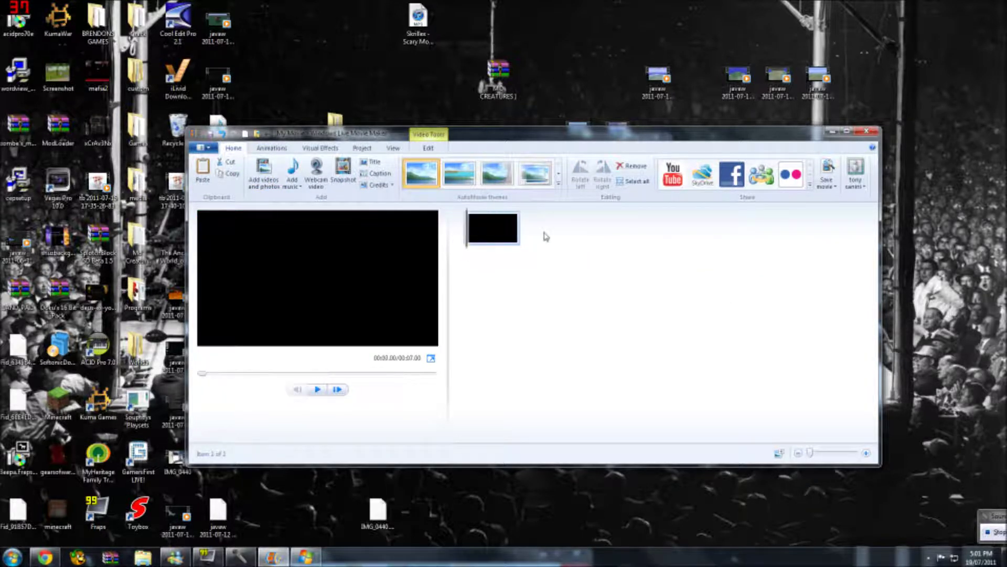
key(Delete)
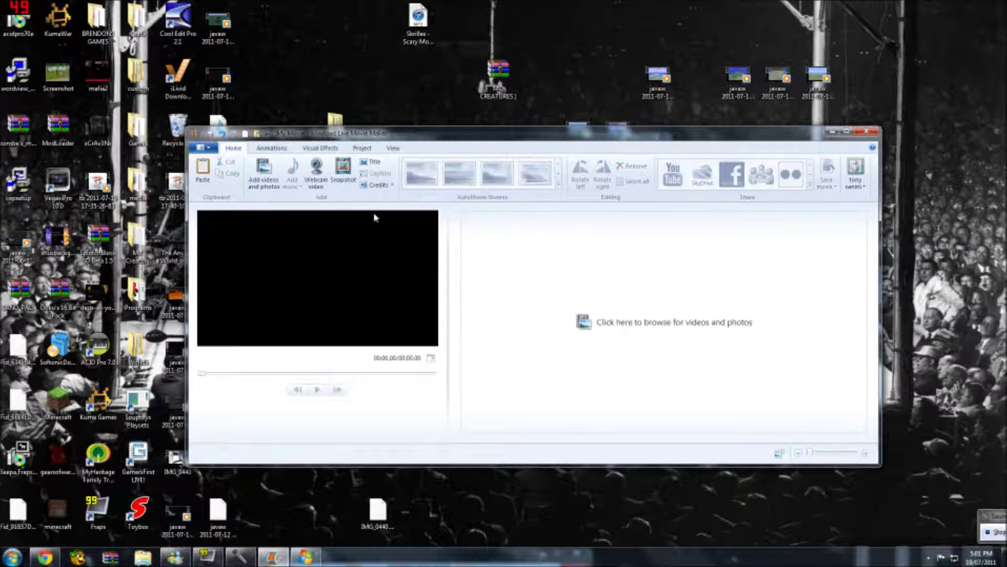
- Browse the Videos library and Sample Videos folder in Add videos and photos, then close without adding
click(262, 173)
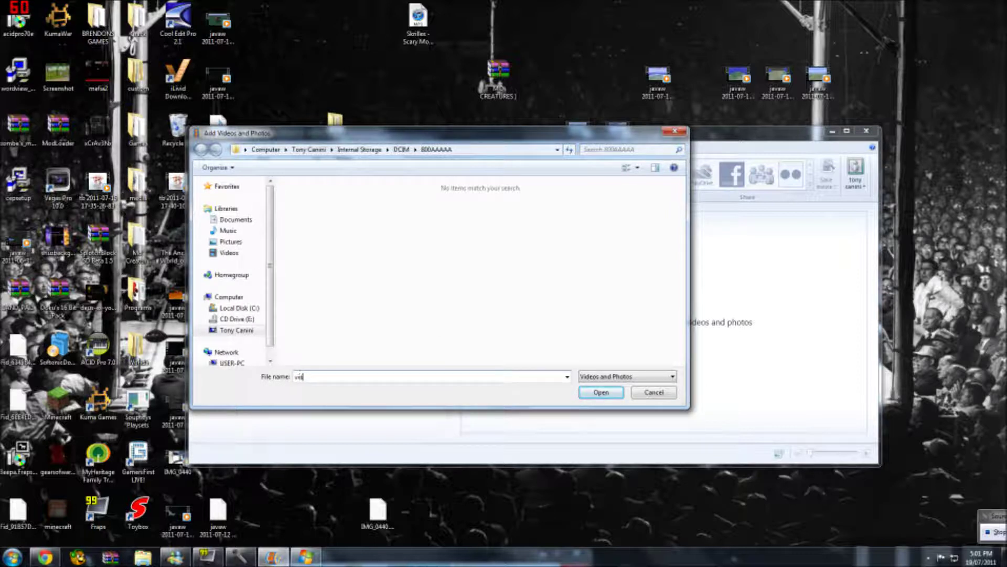
click(613, 392)
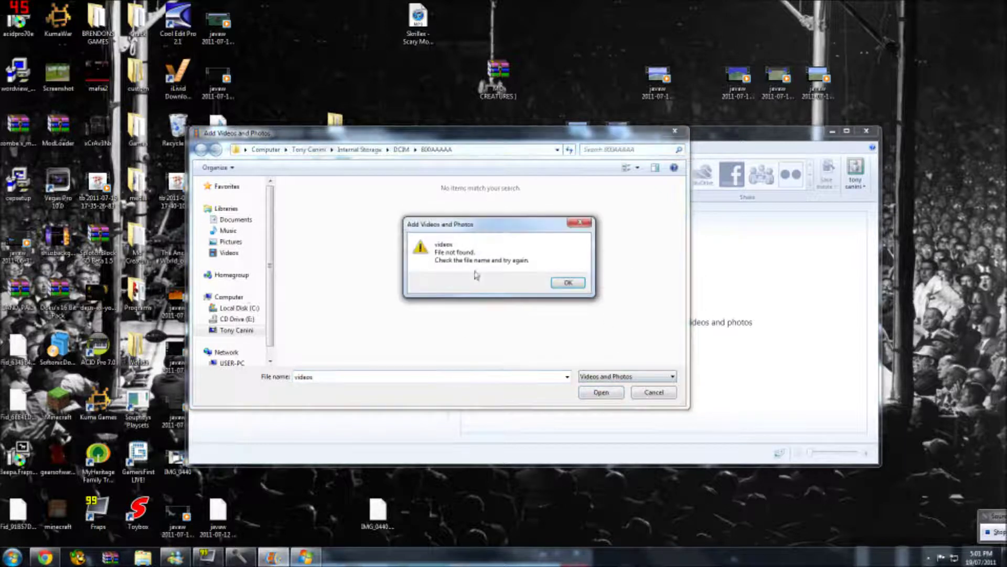
click(568, 283)
click(236, 332)
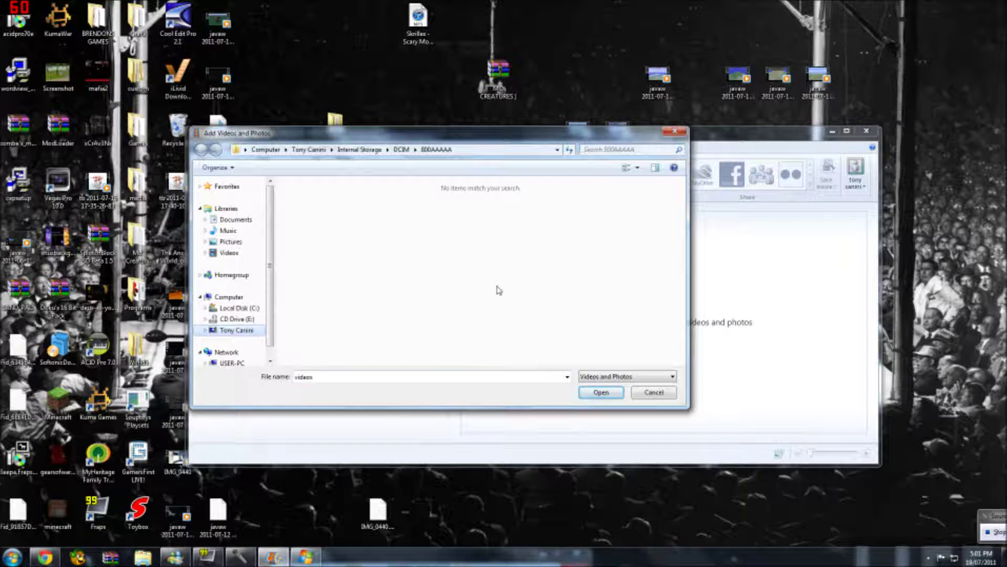
scroll(273, 309, down, 1)
scroll(277, 320, up, 1)
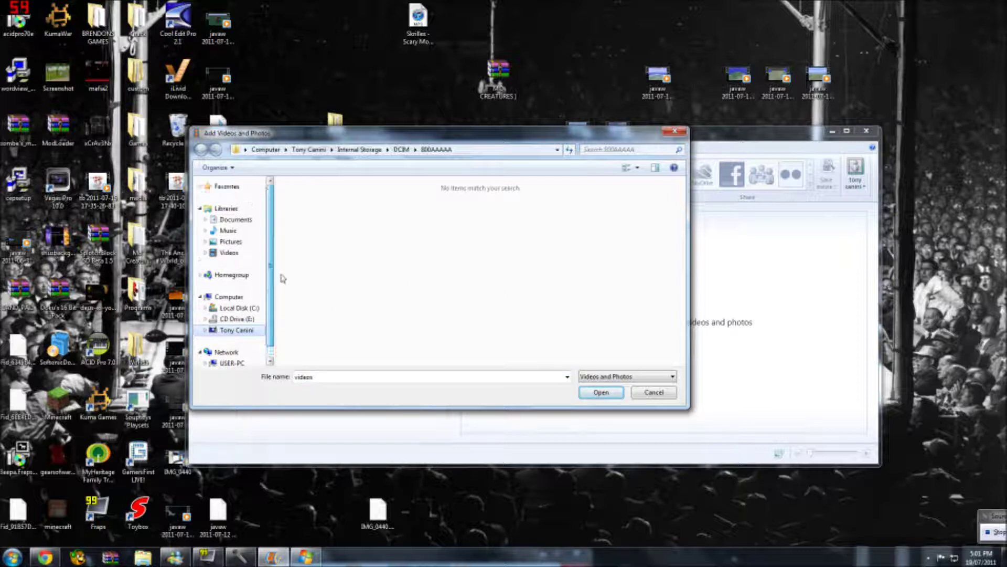
click(245, 253)
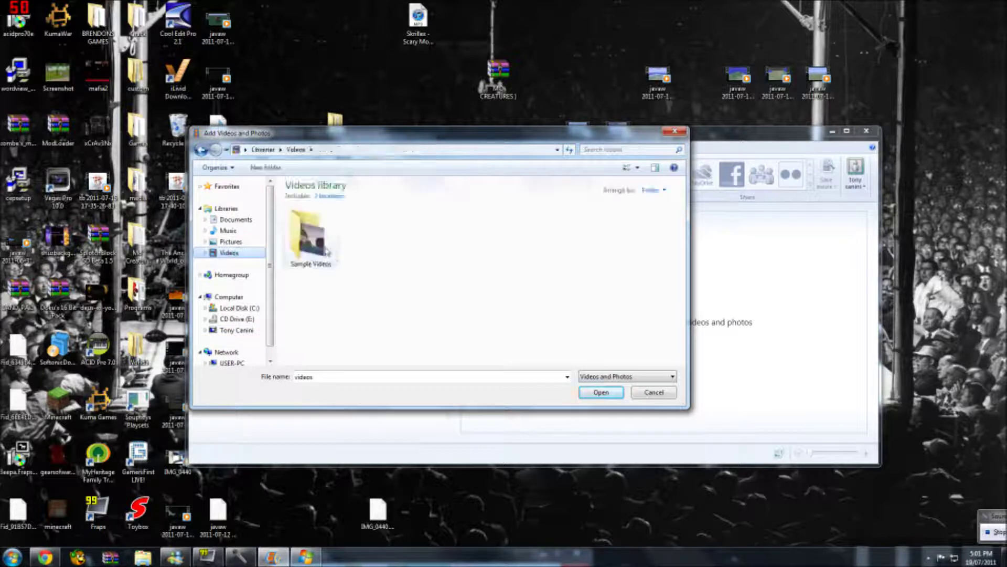
double_click(323, 245)
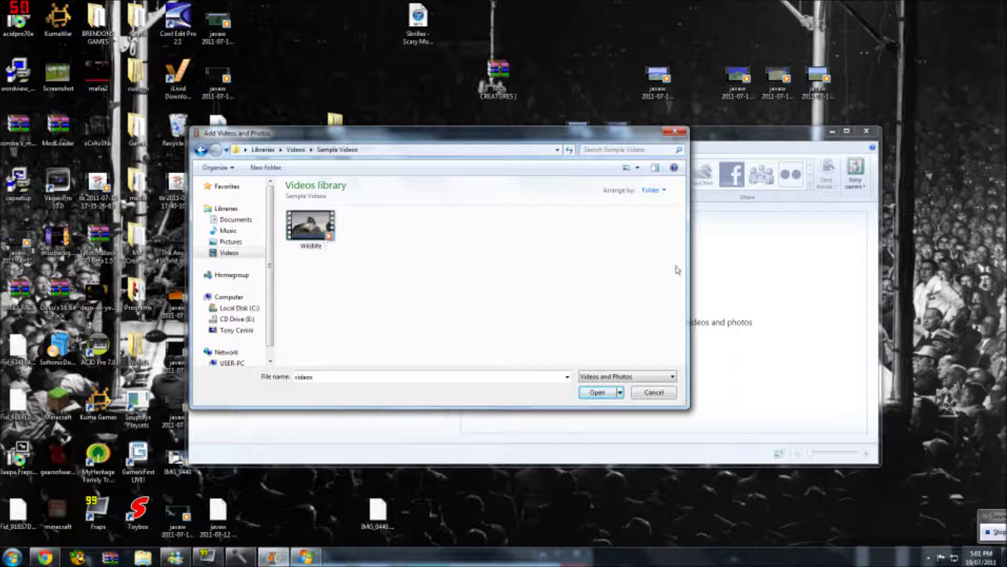
click(672, 130)
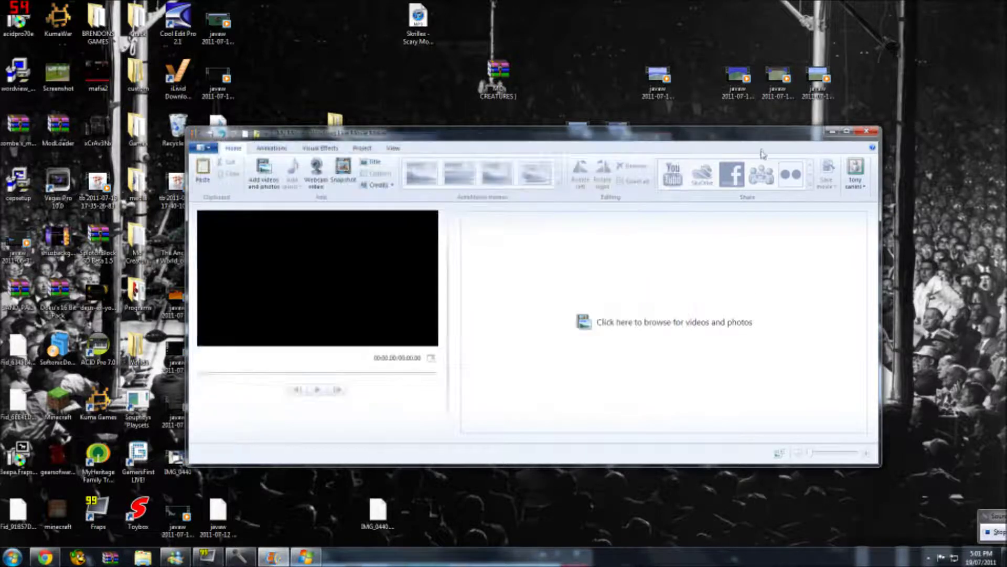
- Drag a video file from the desktop onto the storyboard
click(255, 149)
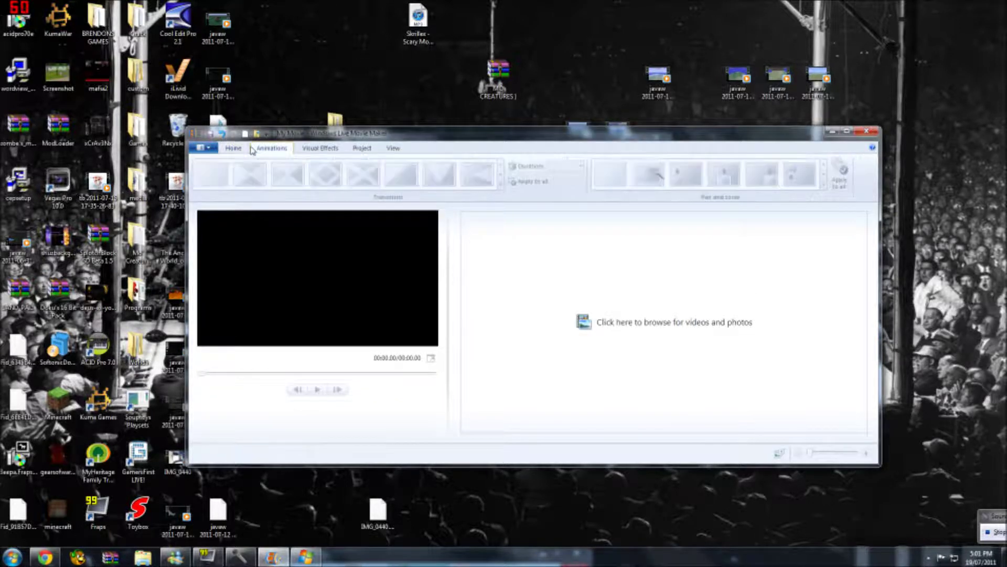
click(237, 148)
drag(175, 184, 677, 288)
- Publish to YouTube at 1920 x 1080 and sign in with the account password
click(673, 173)
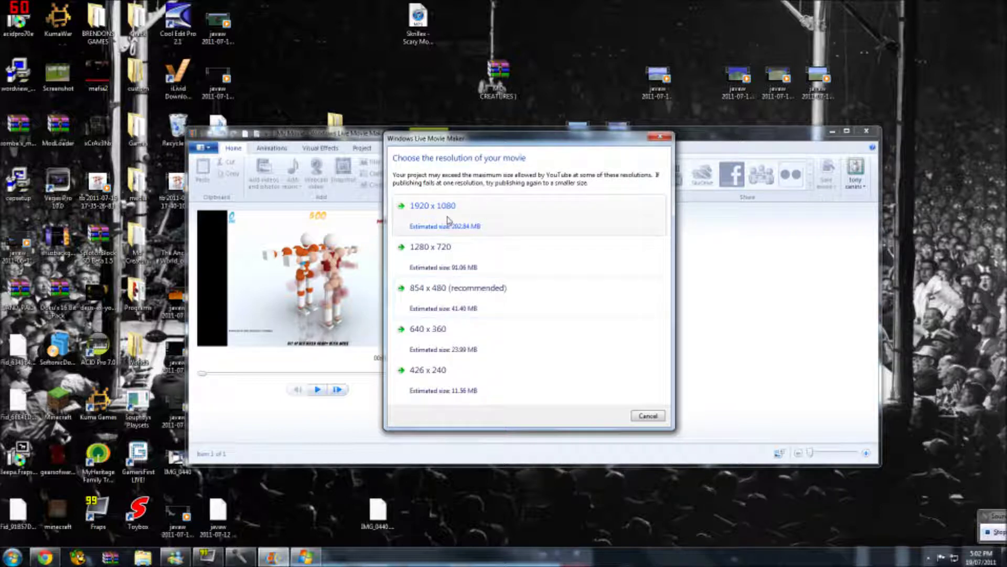
click(432, 213)
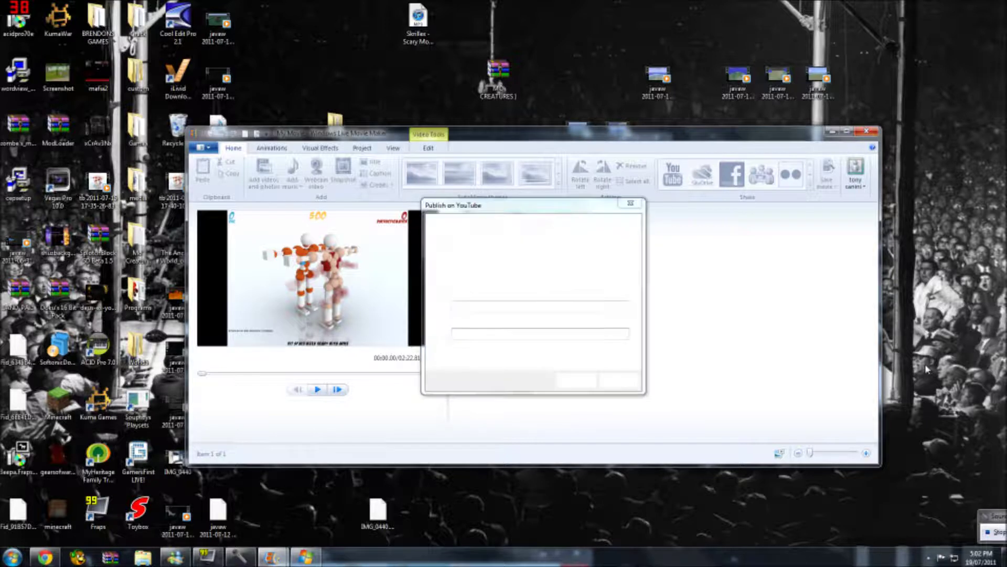
click(520, 332)
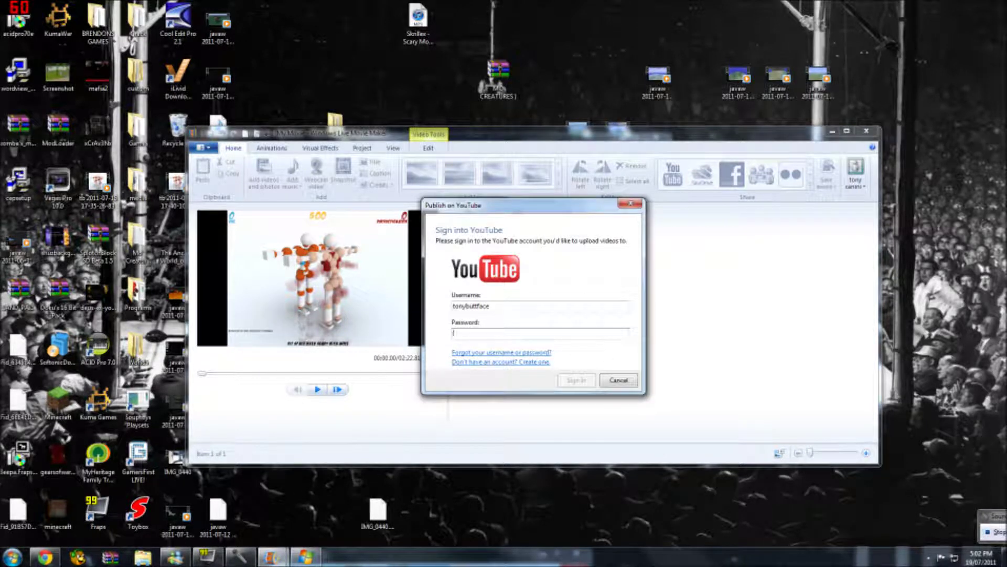
text(1*****)
key(Return)
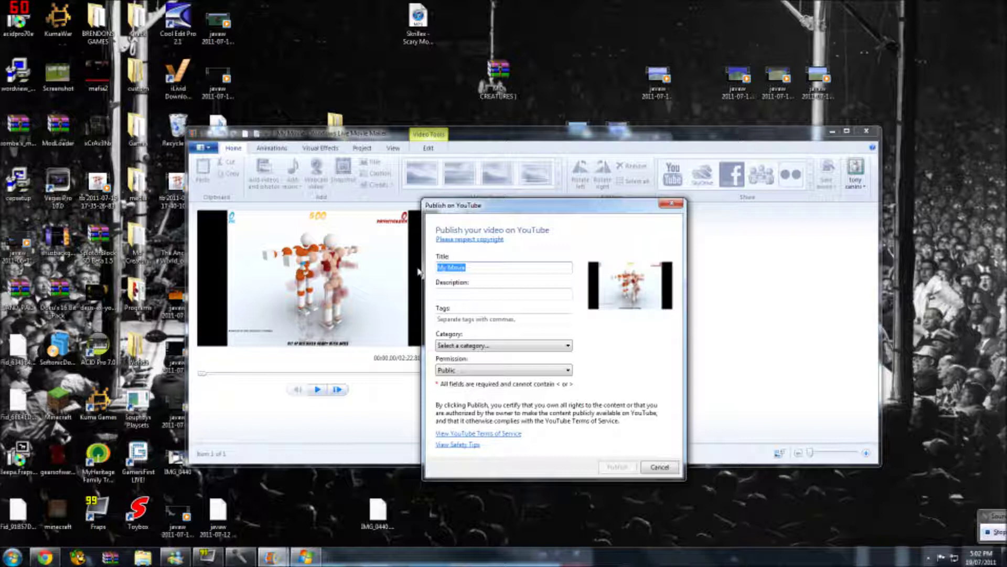
- Title the video 'Uranus', tag it 'cool, funny, dsfgsdf', choose Comedy, and publish
text(Uranus)
key(Tab)
key(Tab)
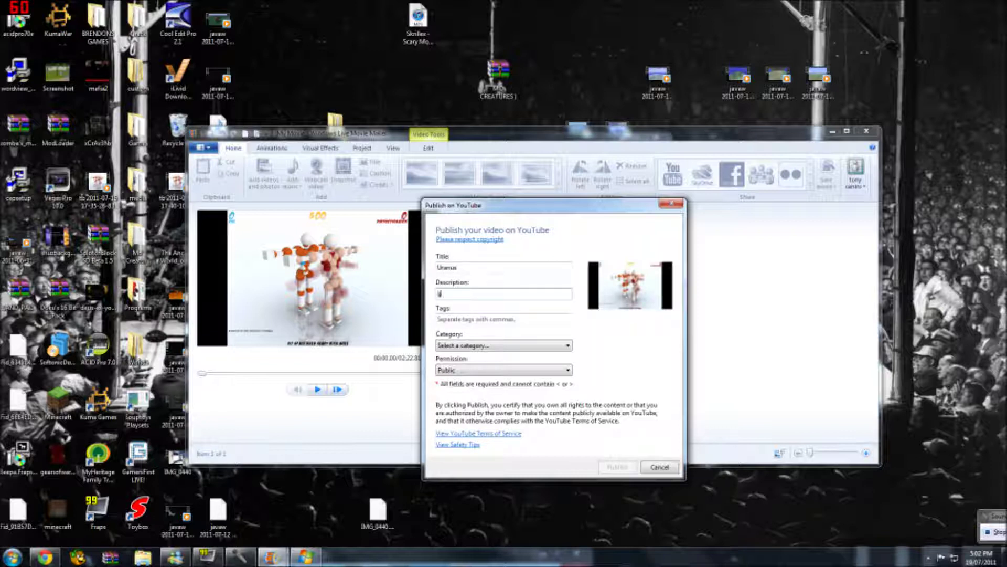
key(Tab)
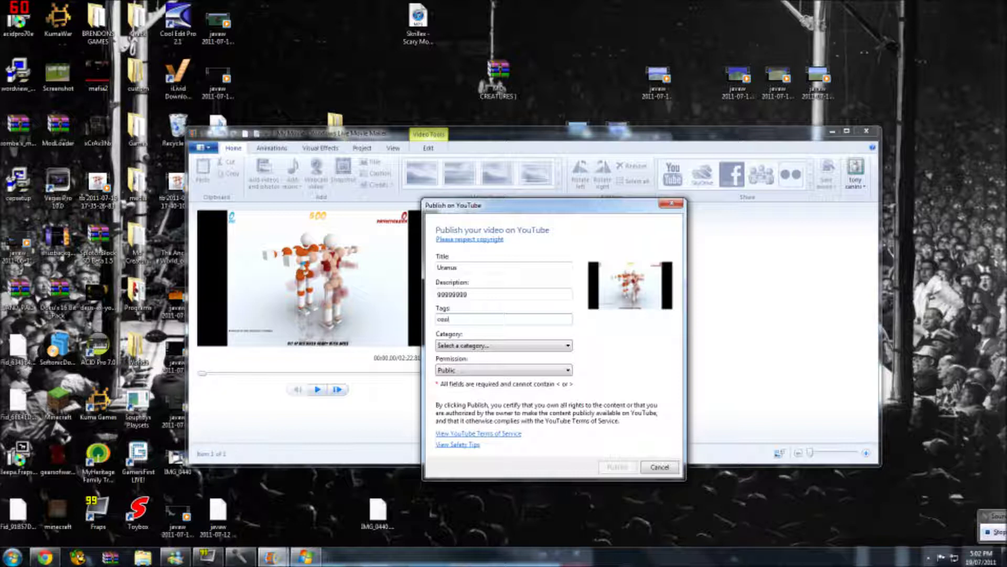
text(cool, funny, dsfgsdf, dasf,)
click(567, 347)
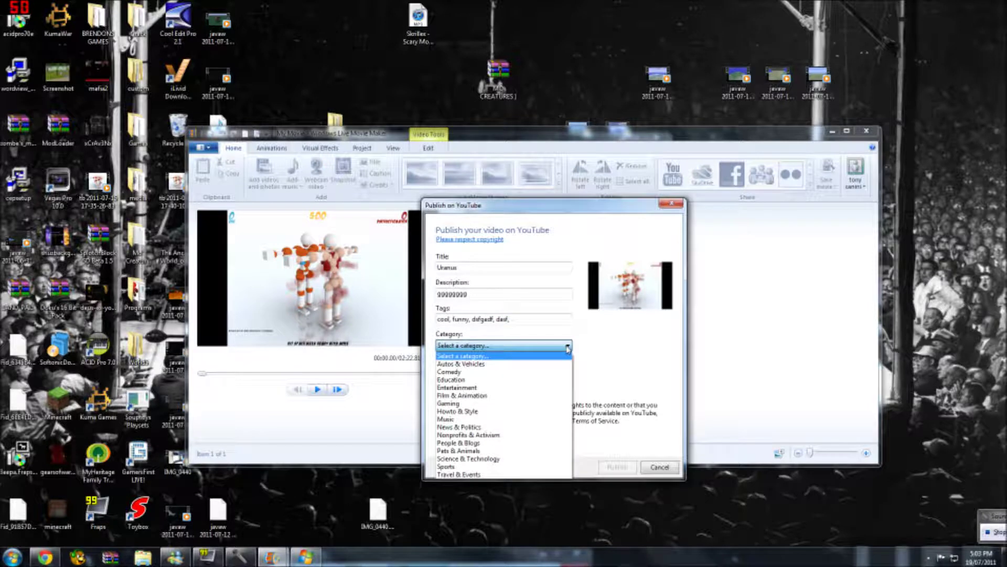
click(466, 372)
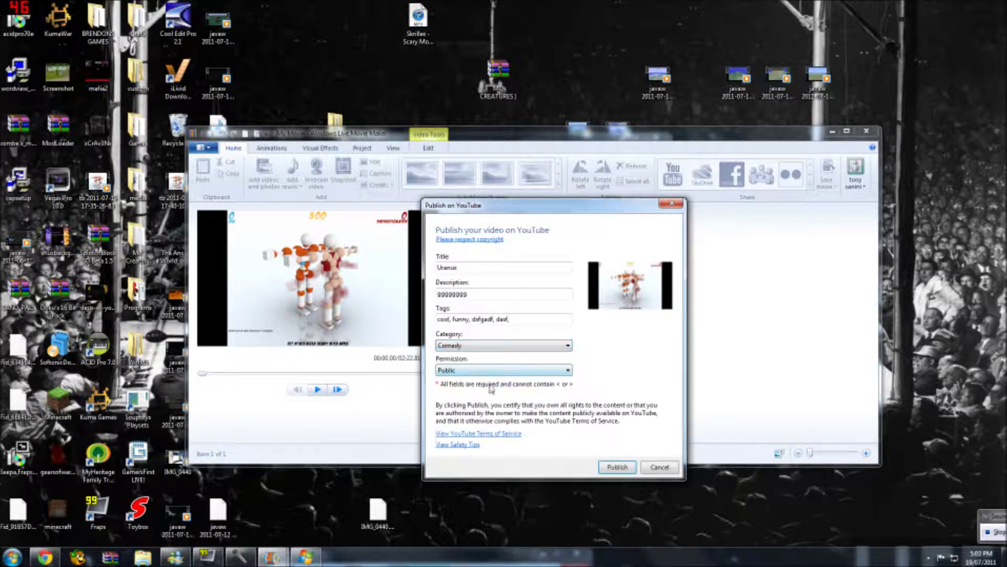
click(618, 467)
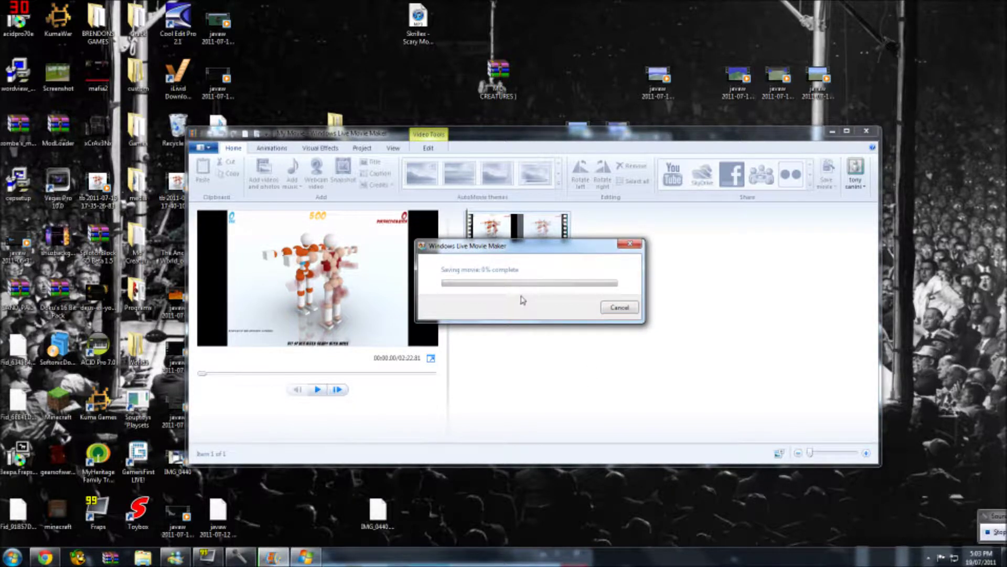
- Cancel the YouTube save after dismissing several confirmation prompts
click(613, 311)
click(593, 289)
click(632, 246)
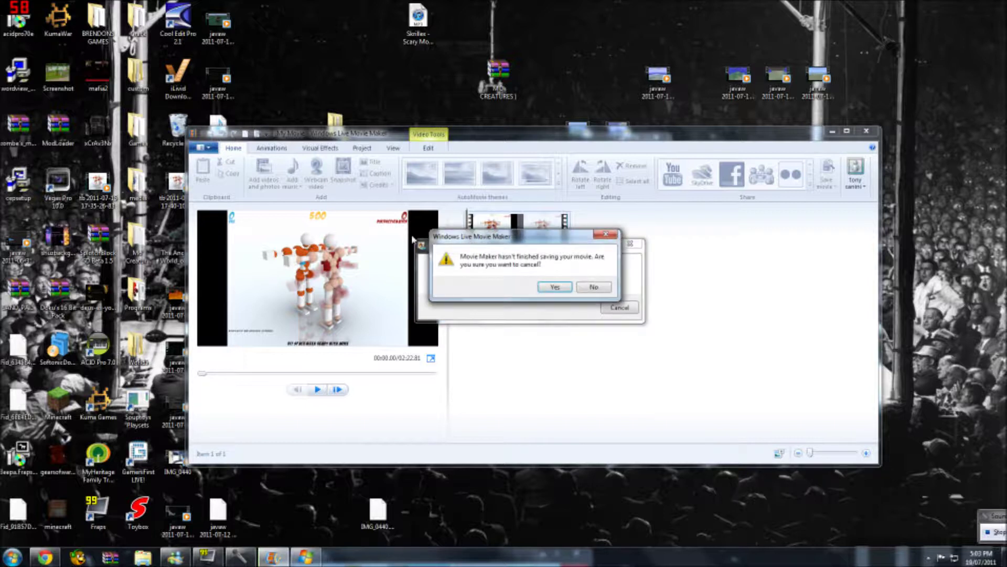
click(591, 288)
click(631, 244)
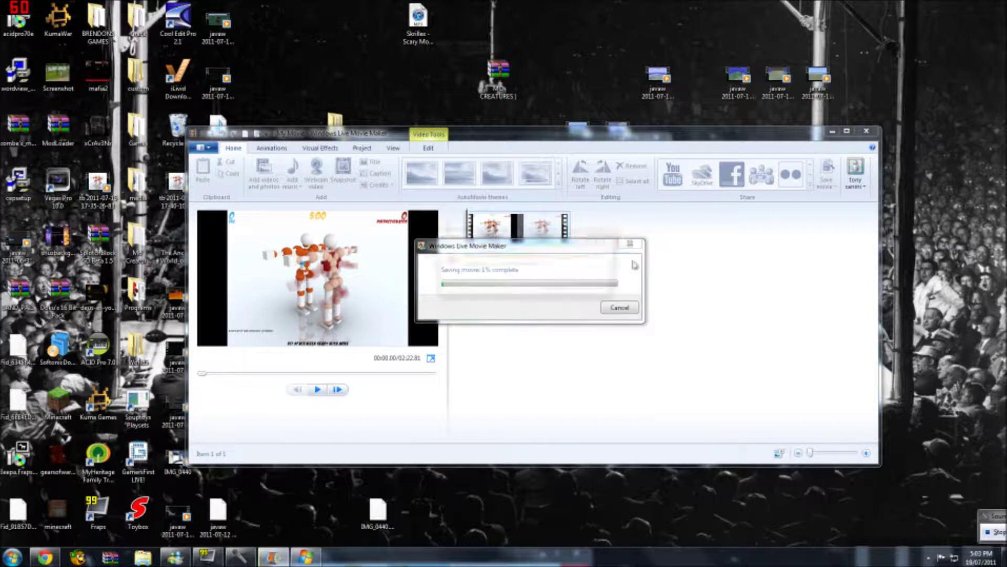
click(593, 289)
click(619, 307)
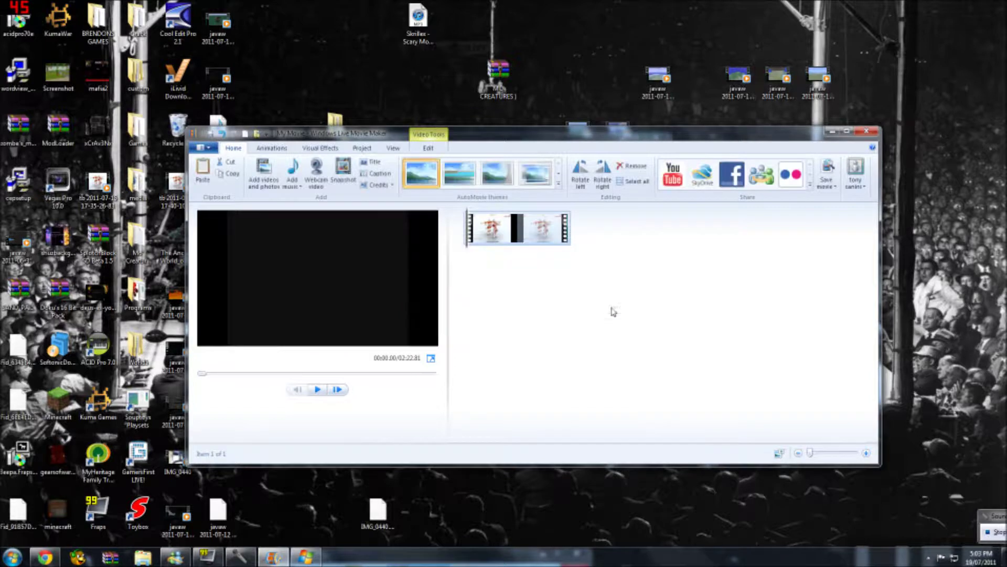
- Close Movie Maker without saving the project, keeping the Windows Live Essentials installer open
click(866, 130)
click(564, 302)
click(658, 139)
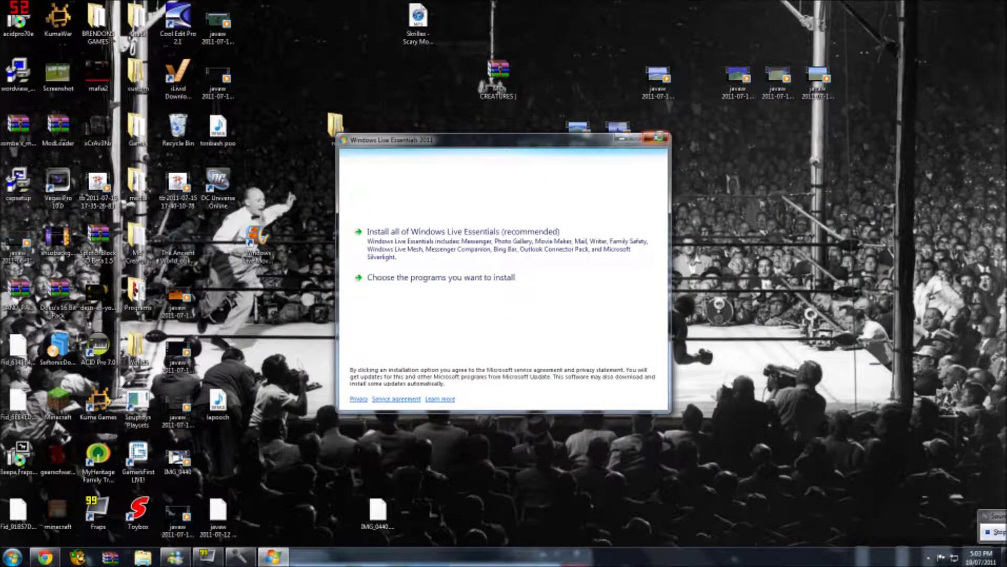
click(552, 299)
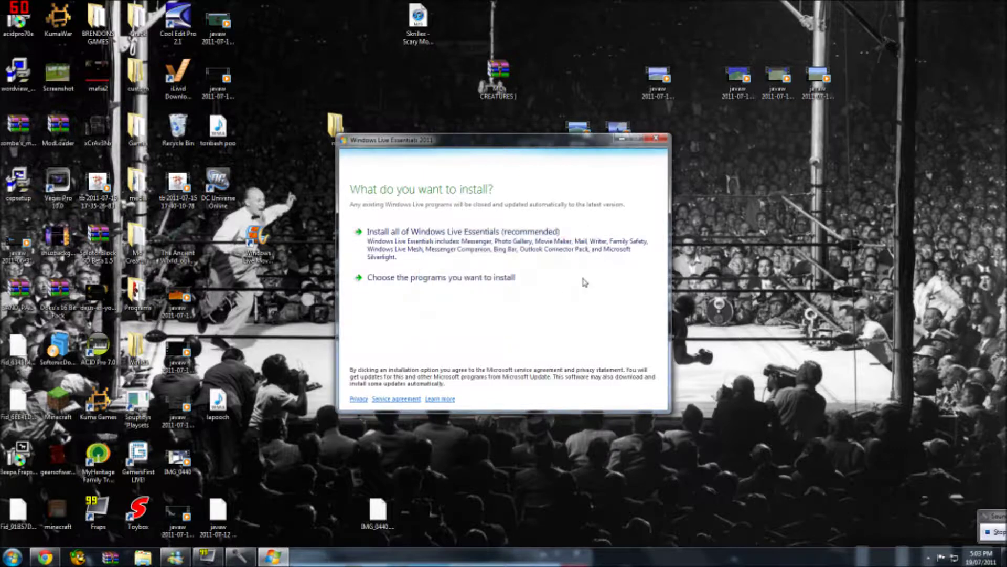